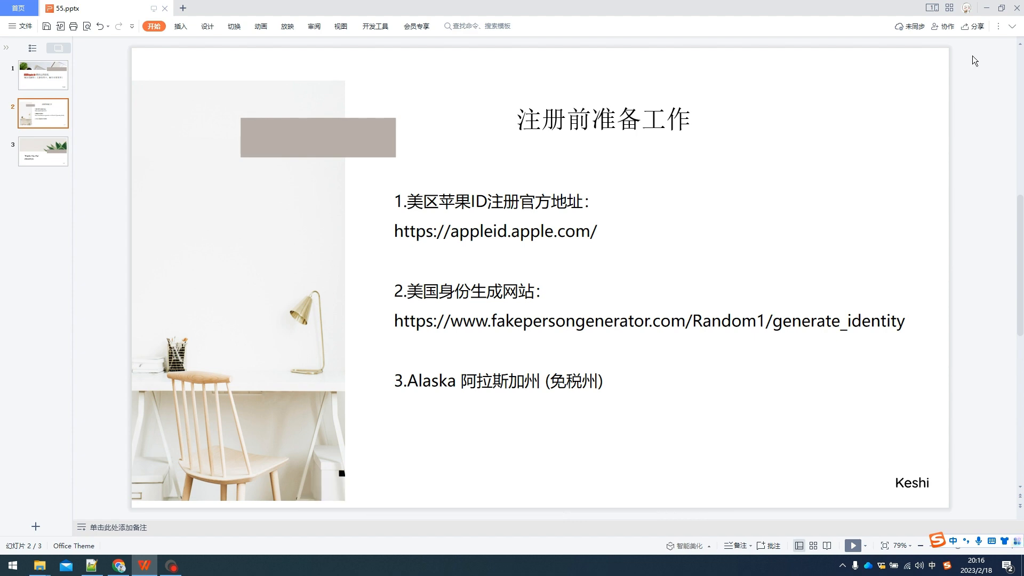
# Step: Minimize the WPS Presentation preparation-notes deck to reveal the Windows desktop
pyautogui.click(986, 8)
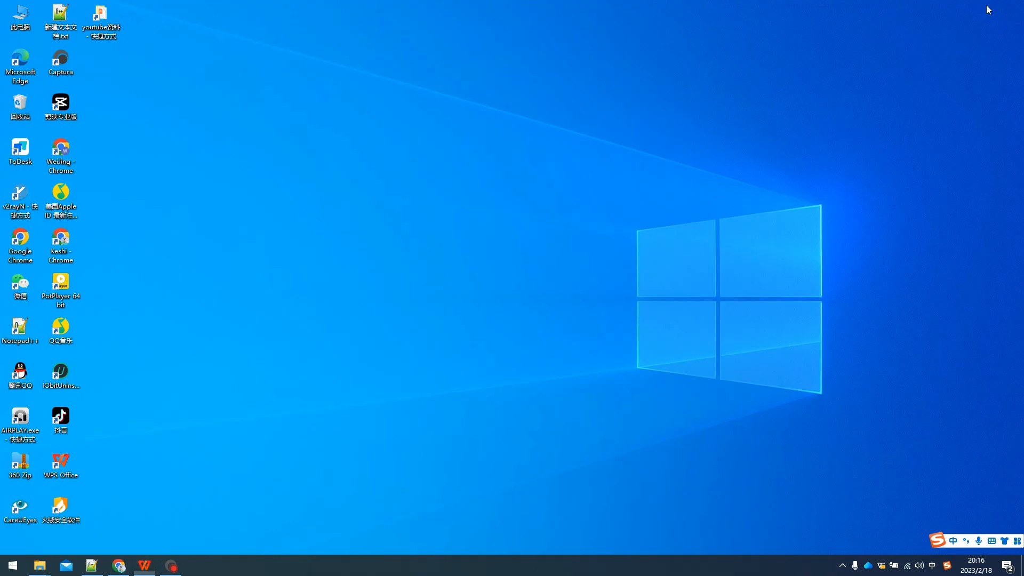
# Step: Switch to Chrome and follow the '创建你的 Apple ID' link in the page header
pyautogui.click(118, 564)
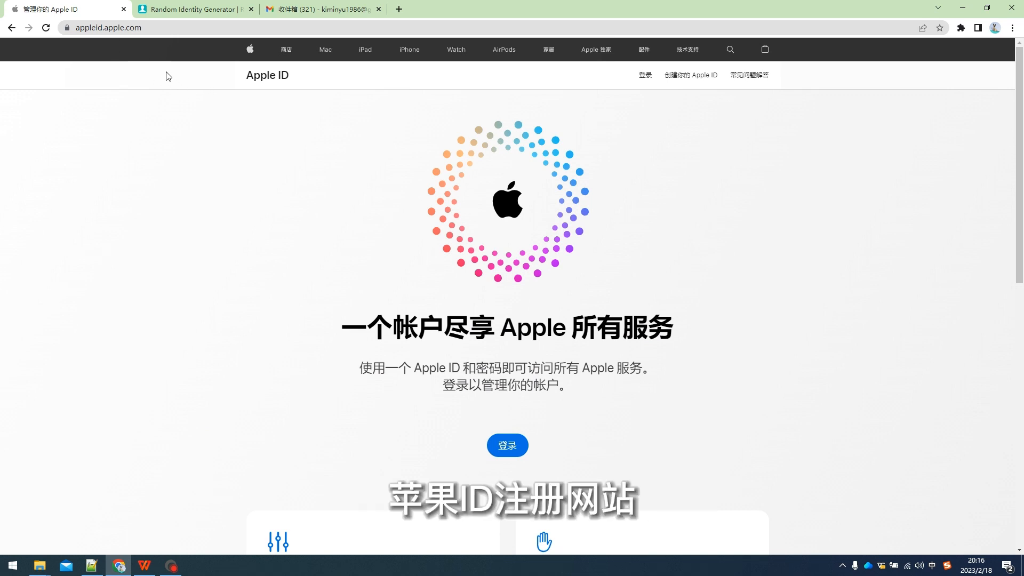
pyautogui.click(694, 81)
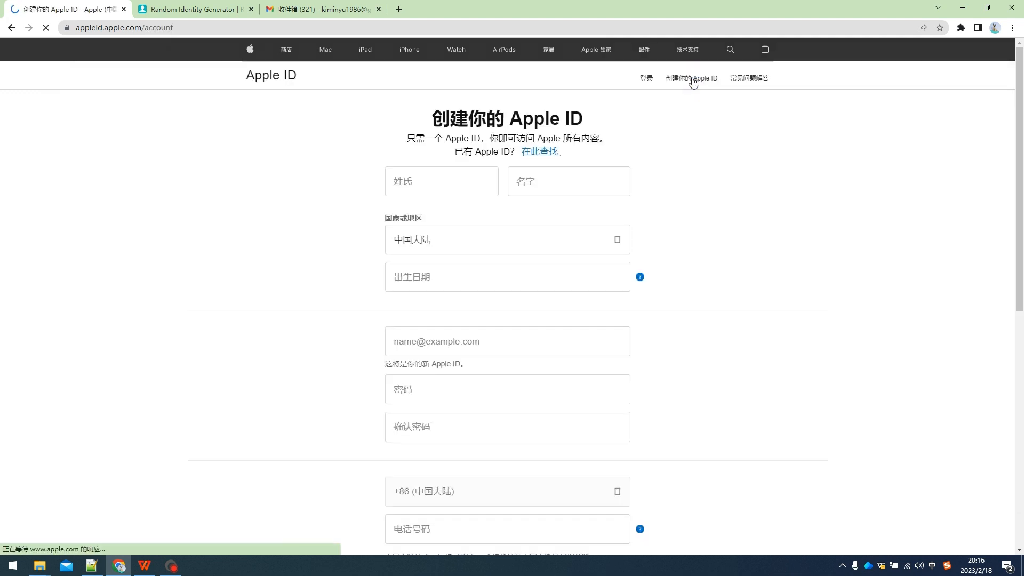
# Step: Enter the applicant's last name and first name on the sign-up form
pyautogui.click(445, 182)
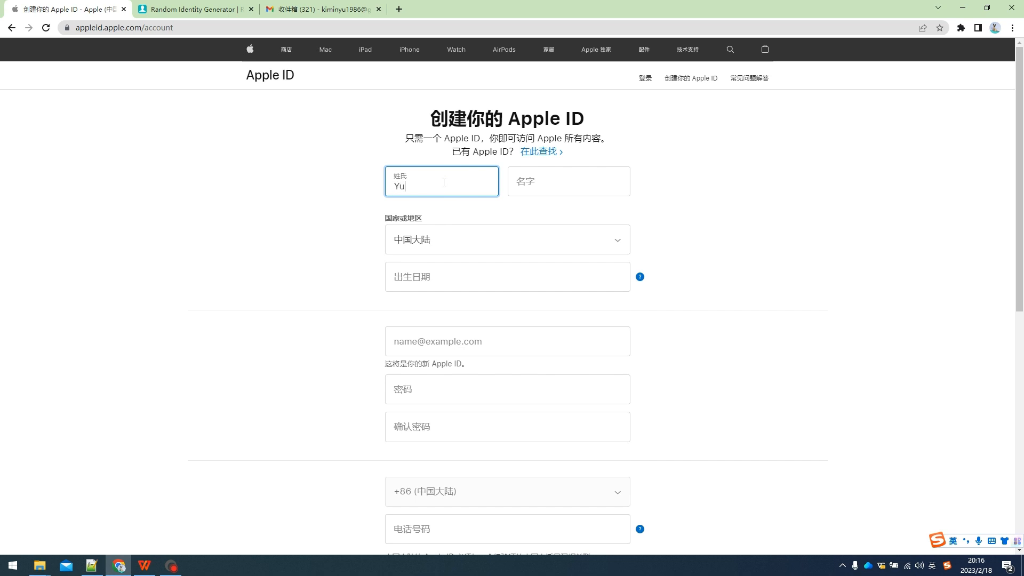
pyautogui.press('Tab')
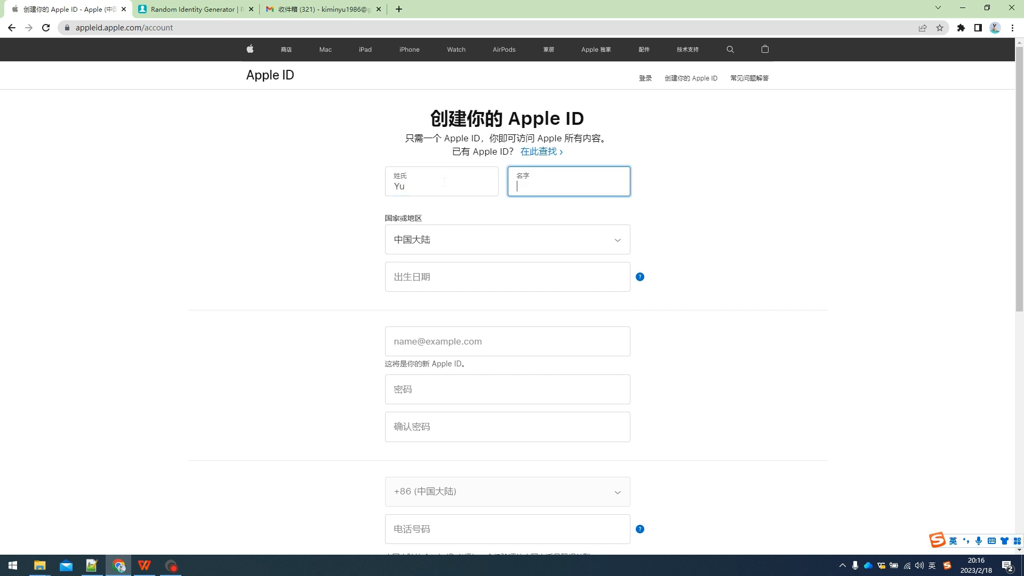
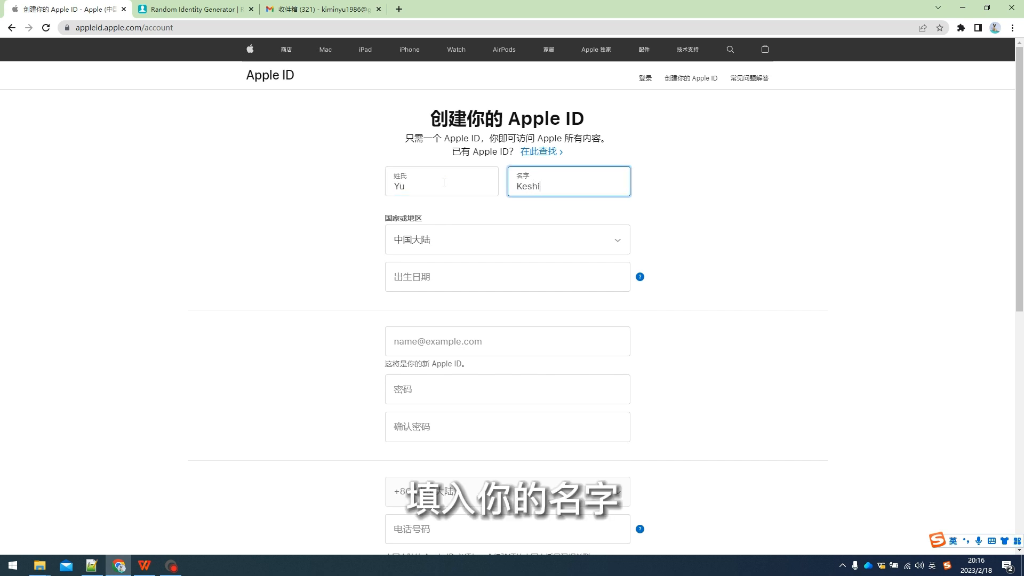
# Step: Set the country or region to 美国 (United States)
pyautogui.click(431, 246)
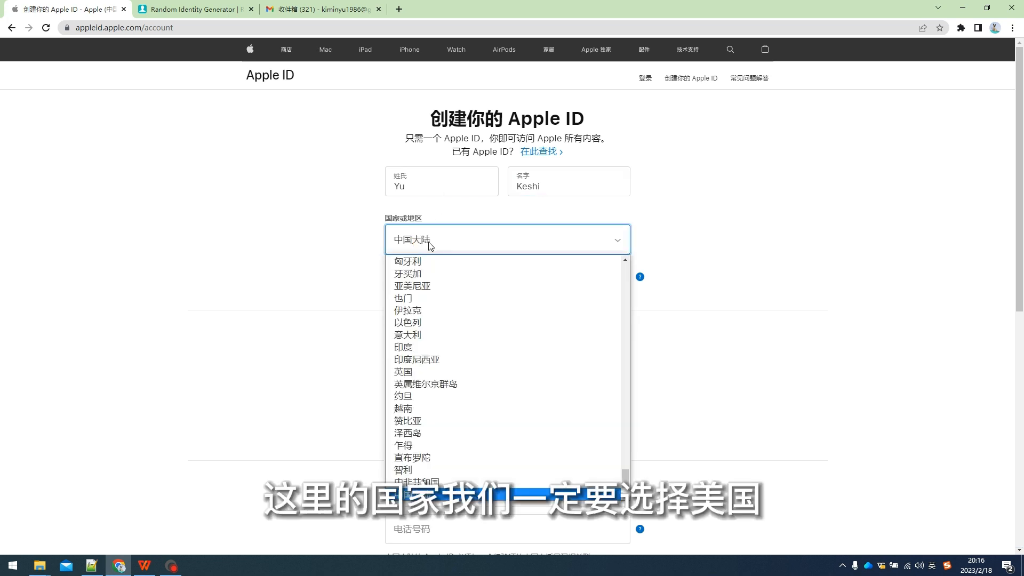
pyautogui.scroll(20, 432, 336)
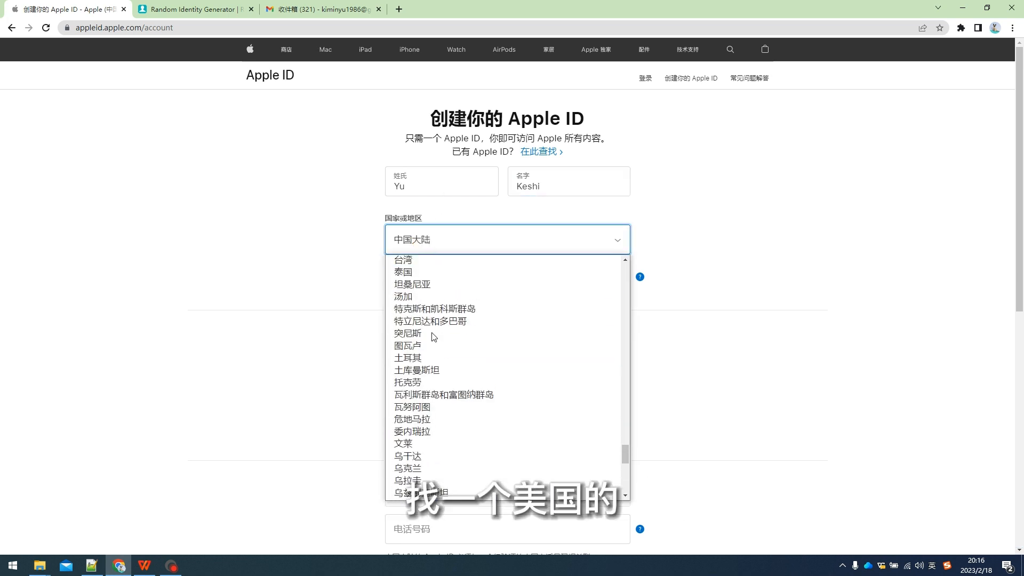
pyautogui.scroll(15, 433, 336)
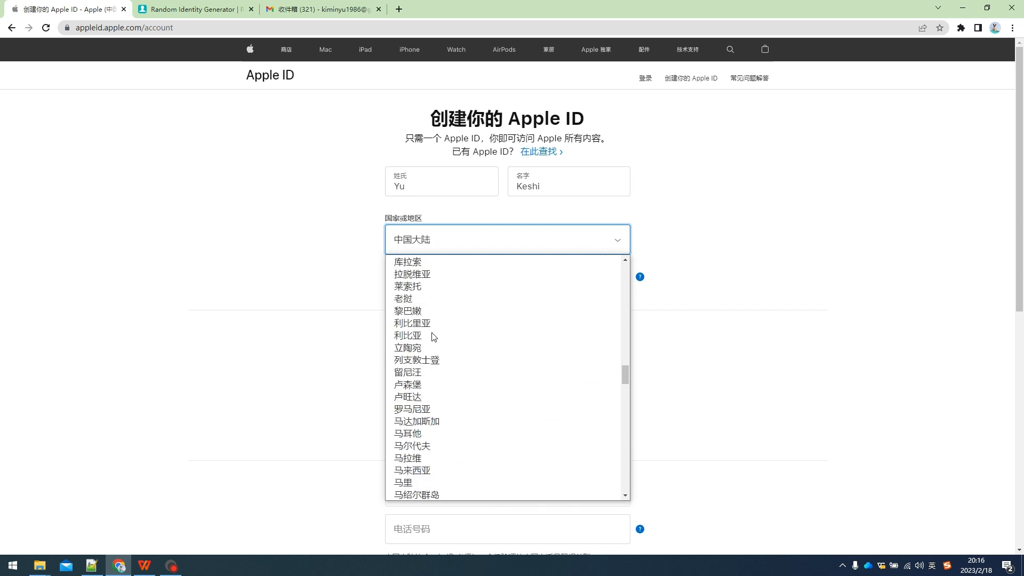
pyautogui.scroll(15, 433, 336)
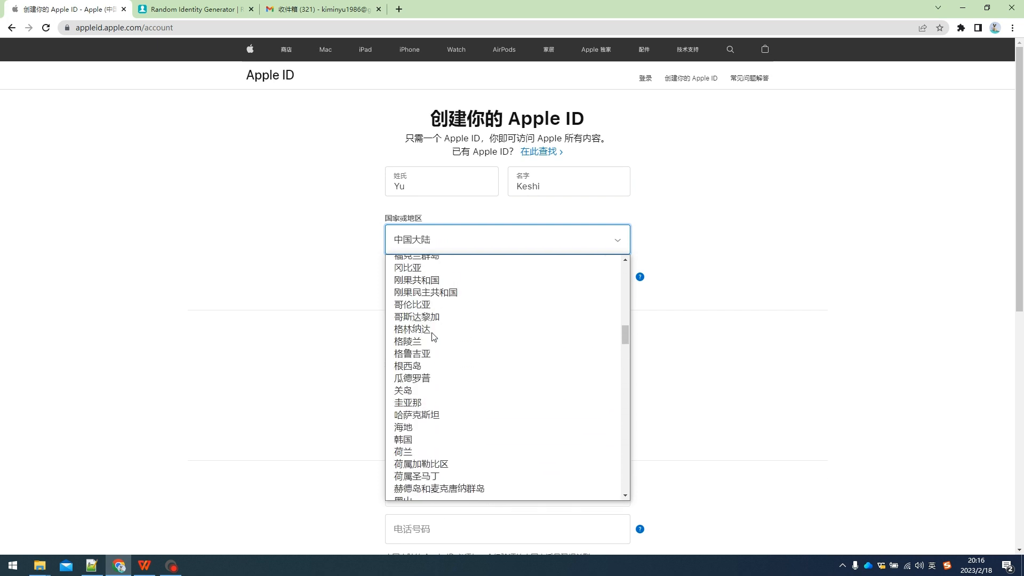
pyautogui.scroll(15, 433, 336)
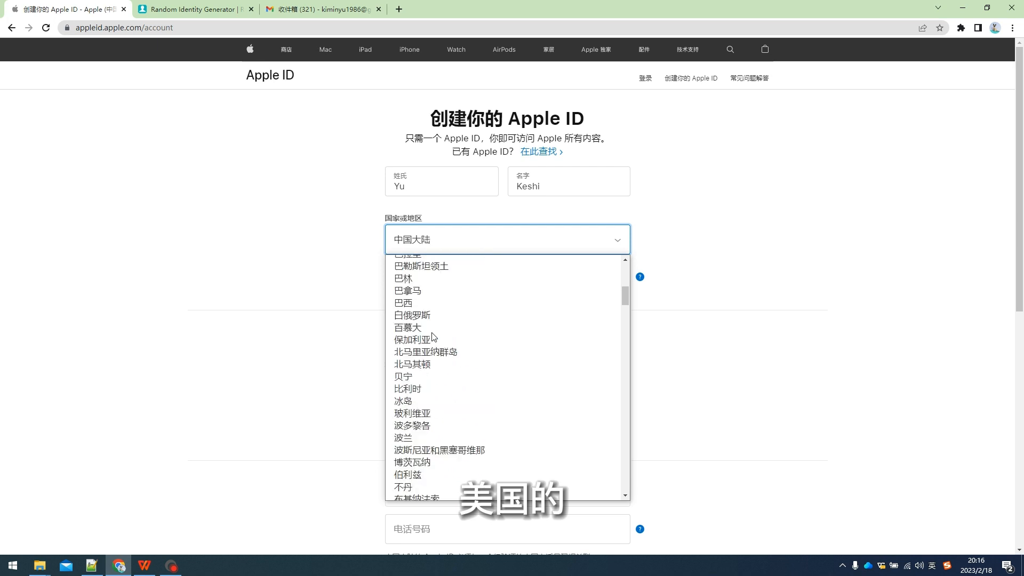
pyautogui.scroll(-20, 432, 336)
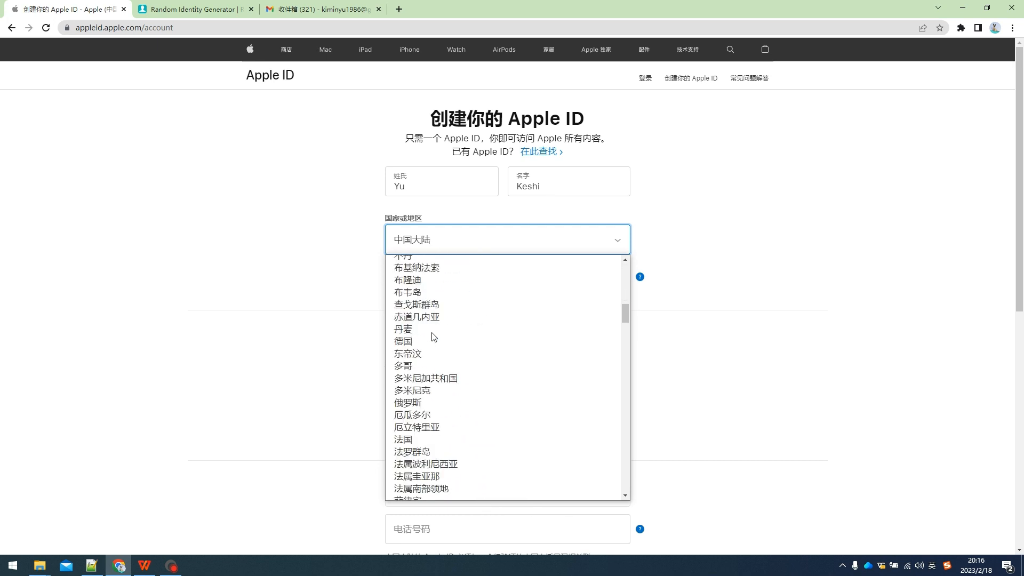
pyautogui.scroll(3, 433, 336)
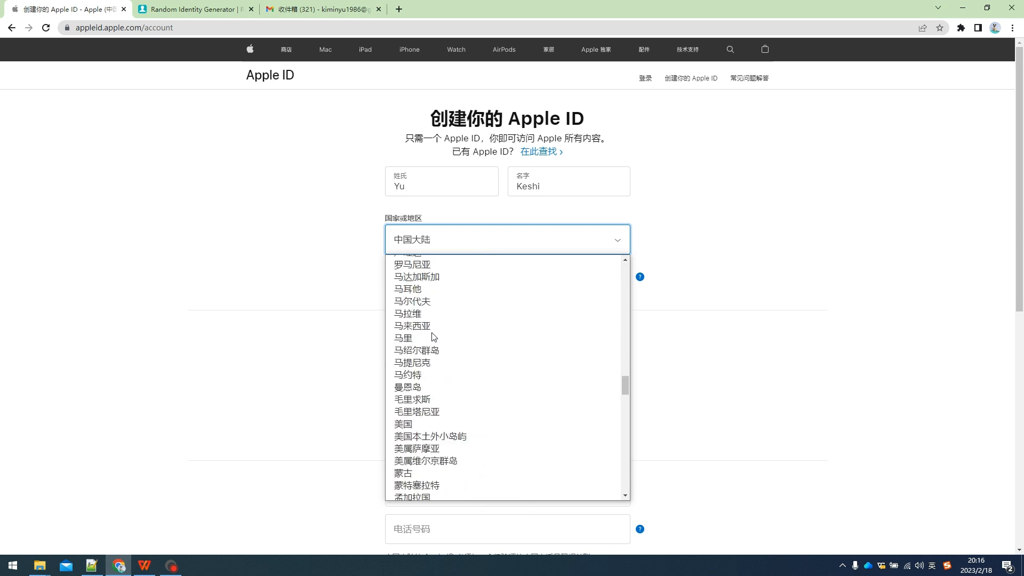
pyautogui.click(421, 421)
pyautogui.click(459, 284)
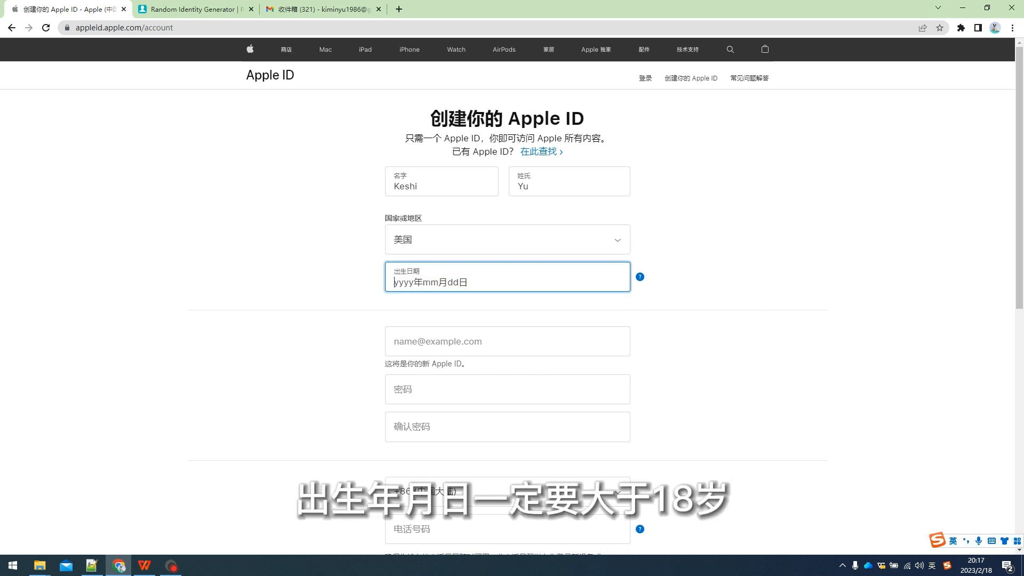
pyautogui.write('1988年')
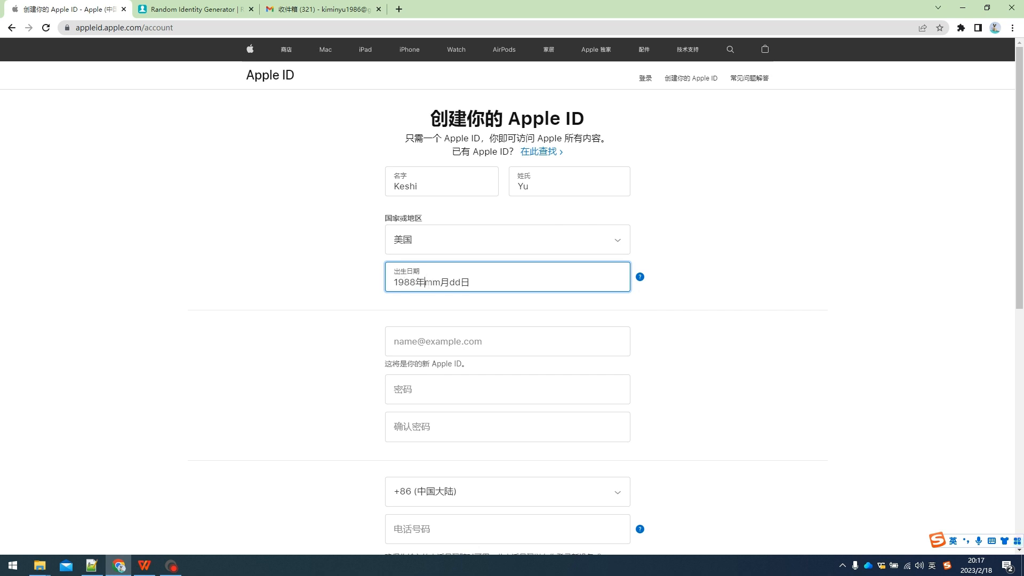
pyautogui.write('05月17')
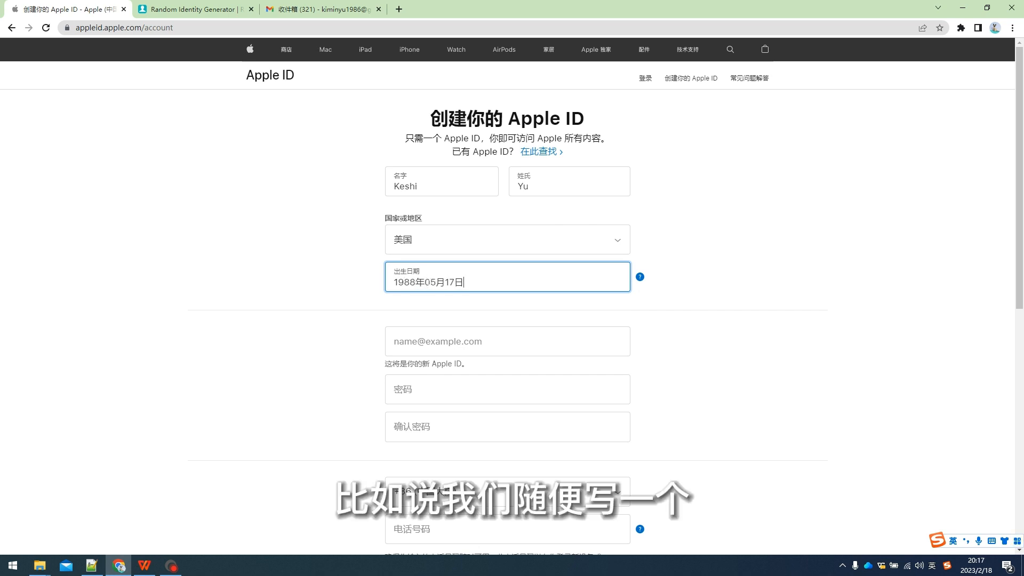
pyautogui.click(358, 344)
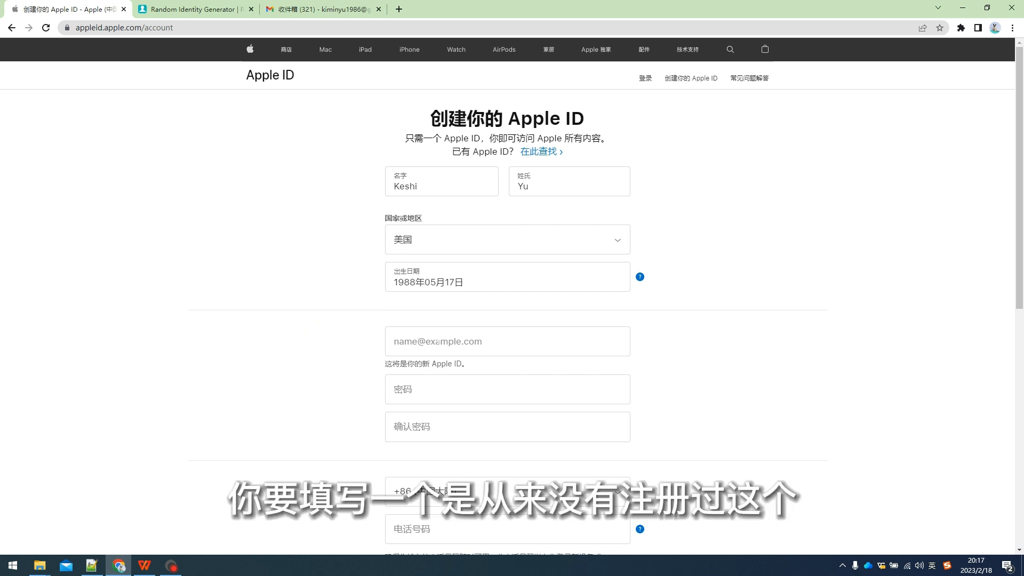
# Step: Copy the prepared email address from the Notepad++ notes and return to the form
pyautogui.click(438, 342)
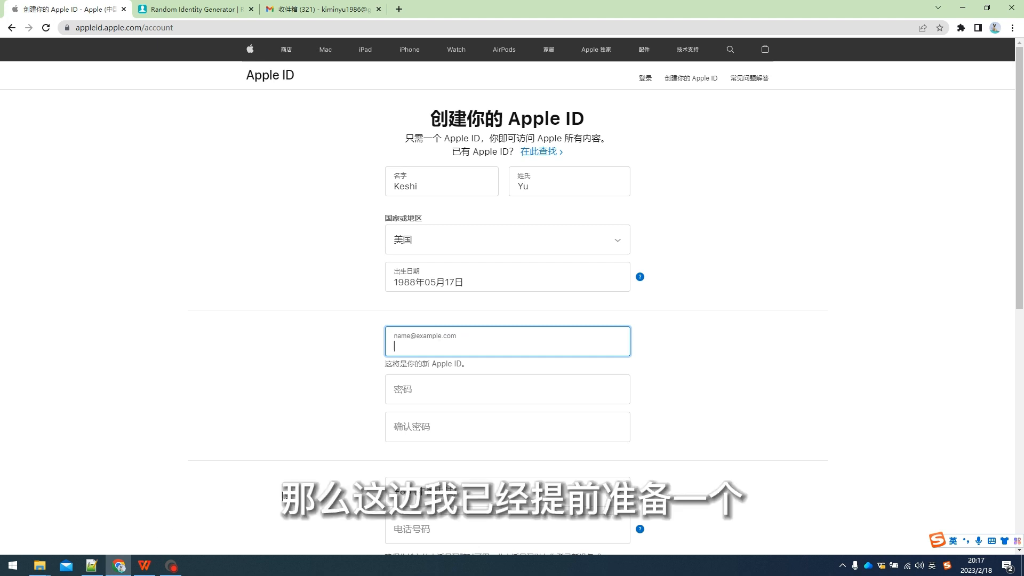
pyautogui.click(92, 565)
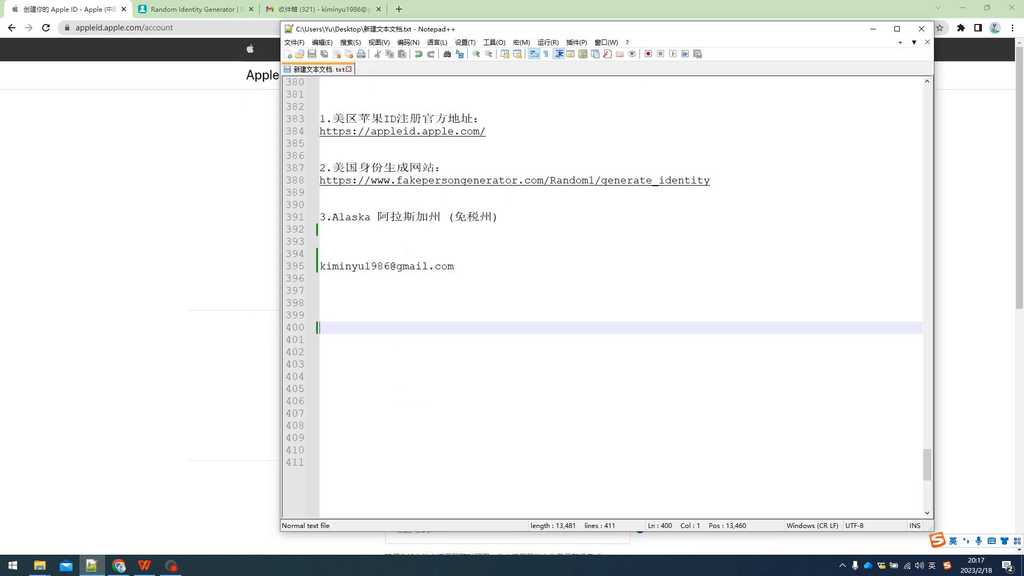
pyautogui.moveTo(454, 265); pyautogui.dragTo(310, 266)
pyautogui.hotkey('ctrl', 'c')
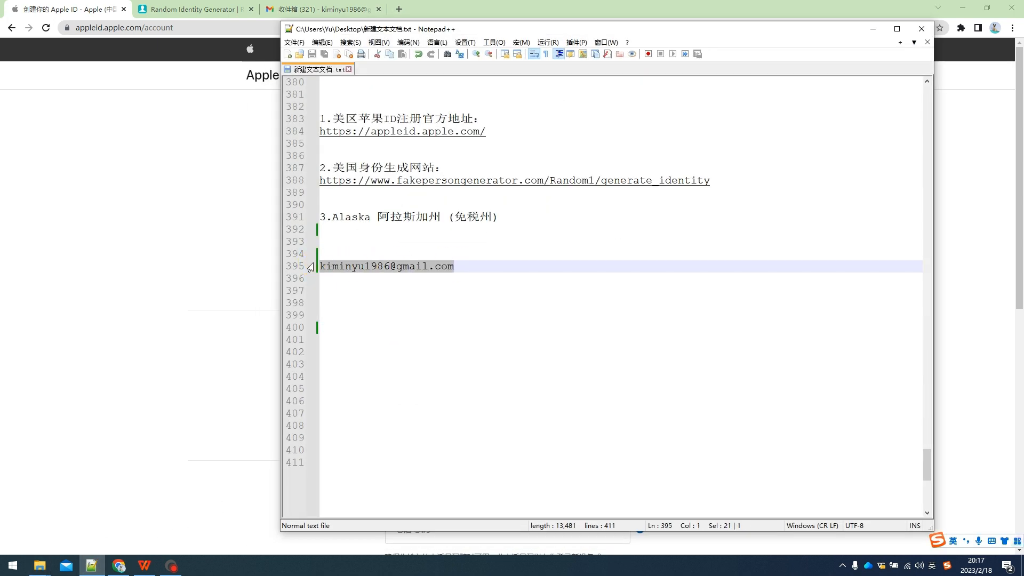
pyautogui.click(873, 29)
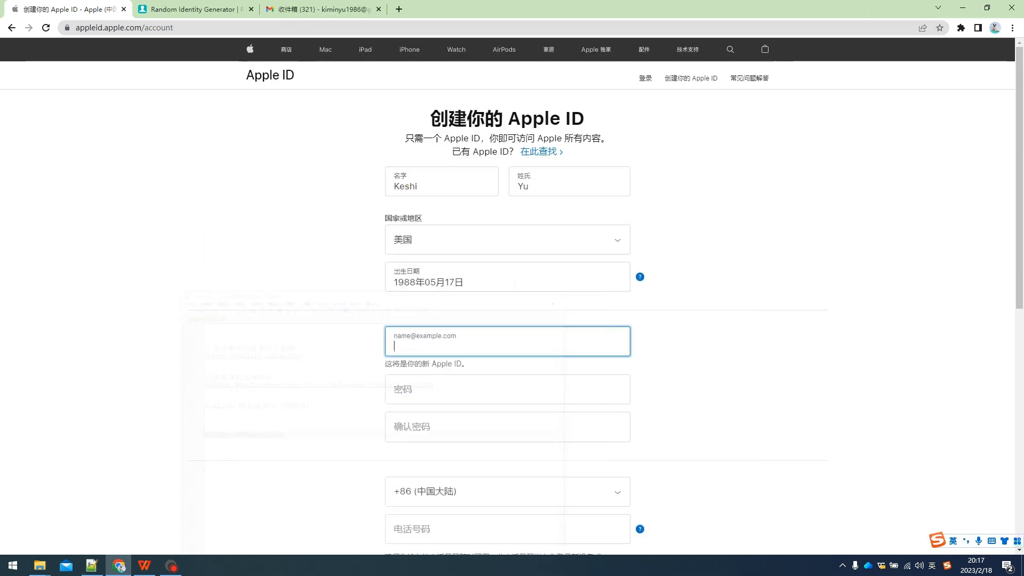
# Step: Paste the prepared email address into the Apple ID email field
pyautogui.hotkey('ctrl', 'v')
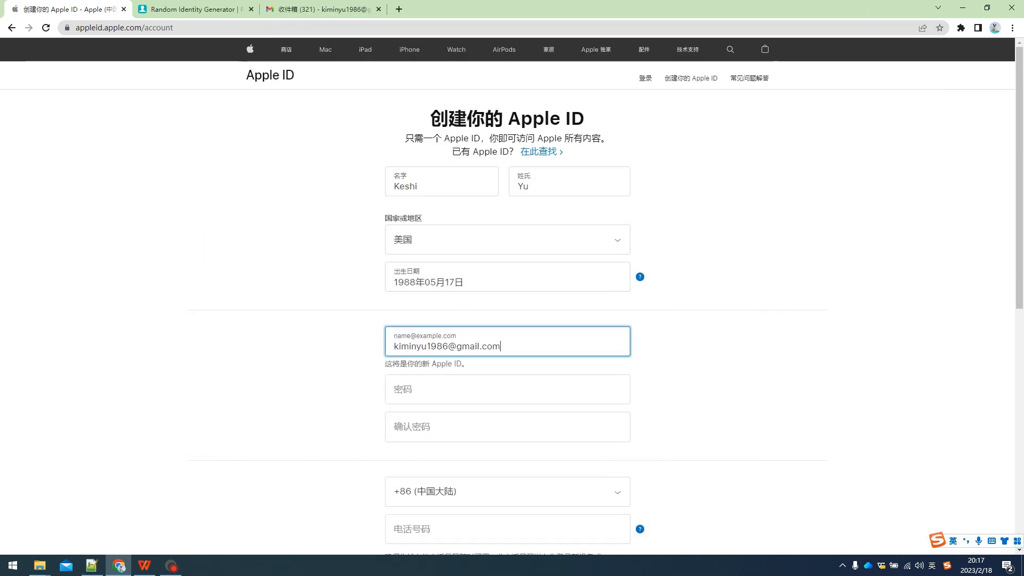
pyautogui.click(337, 369)
pyautogui.scroll(-2, 337, 369)
# Step: Enter the account password and its matching confirmation
pyautogui.click(419, 289)
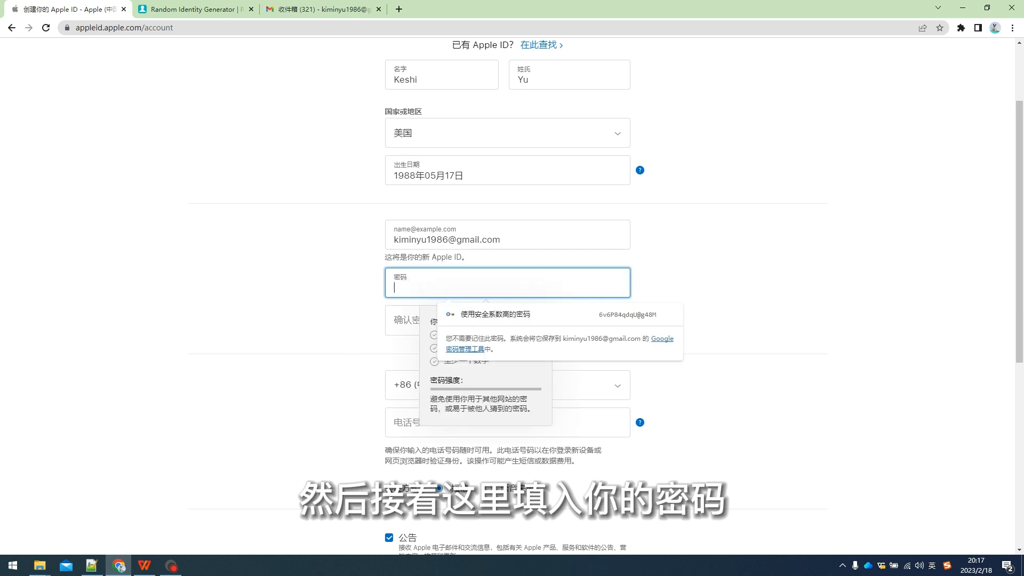
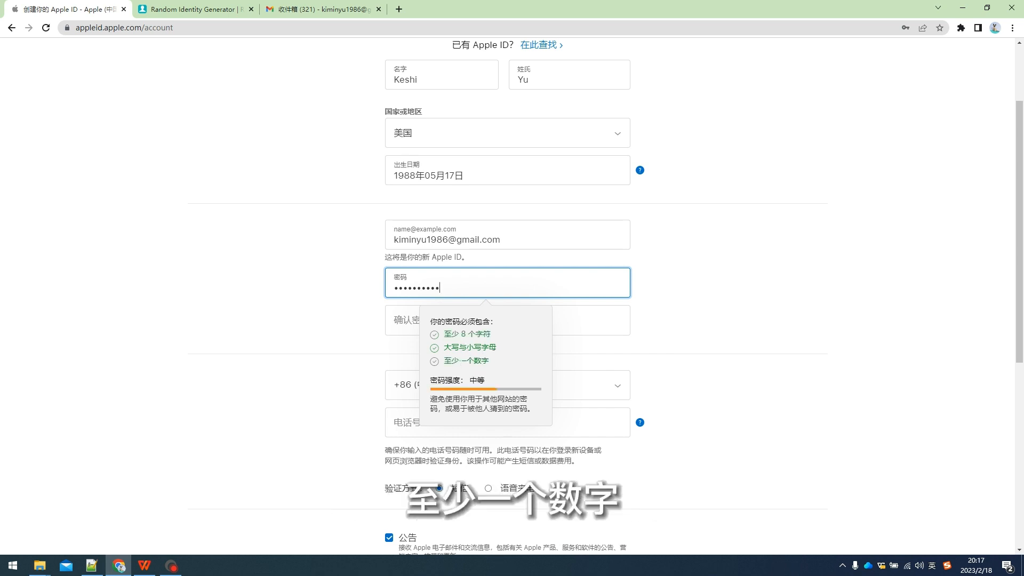
pyautogui.click(595, 322)
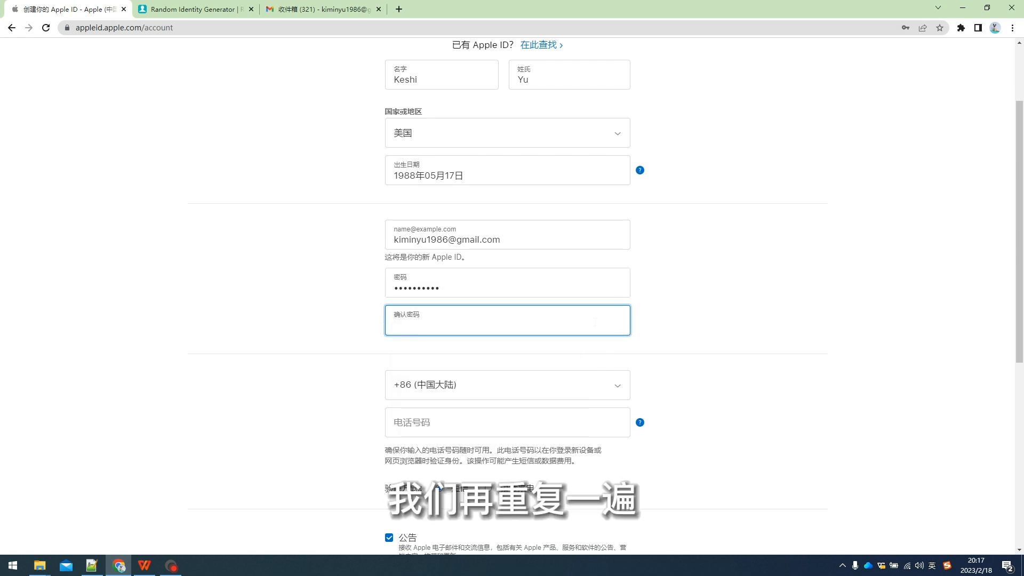
pyautogui.write('•')
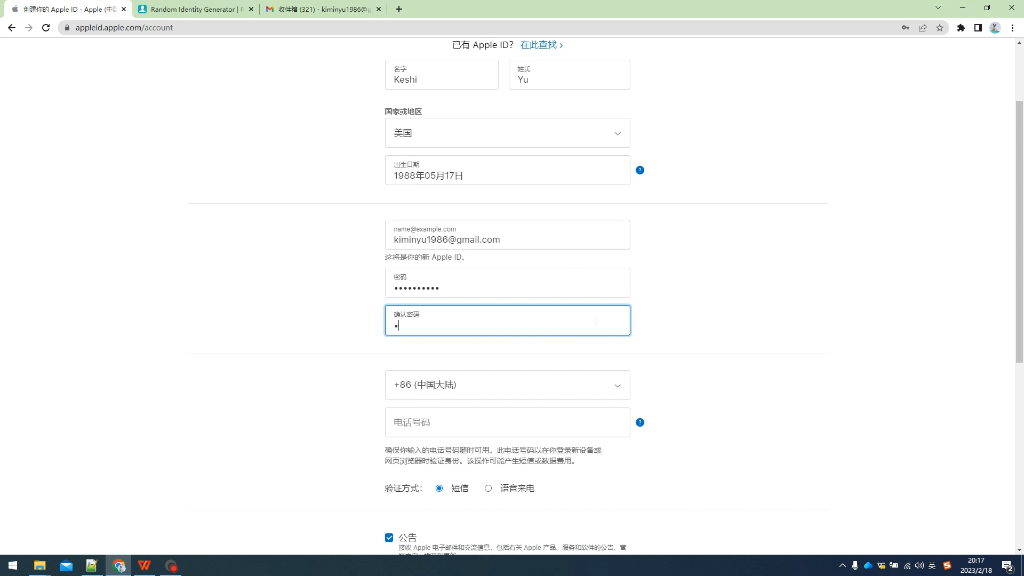
pyautogui.write('••••••••••')
pyautogui.click(315, 339)
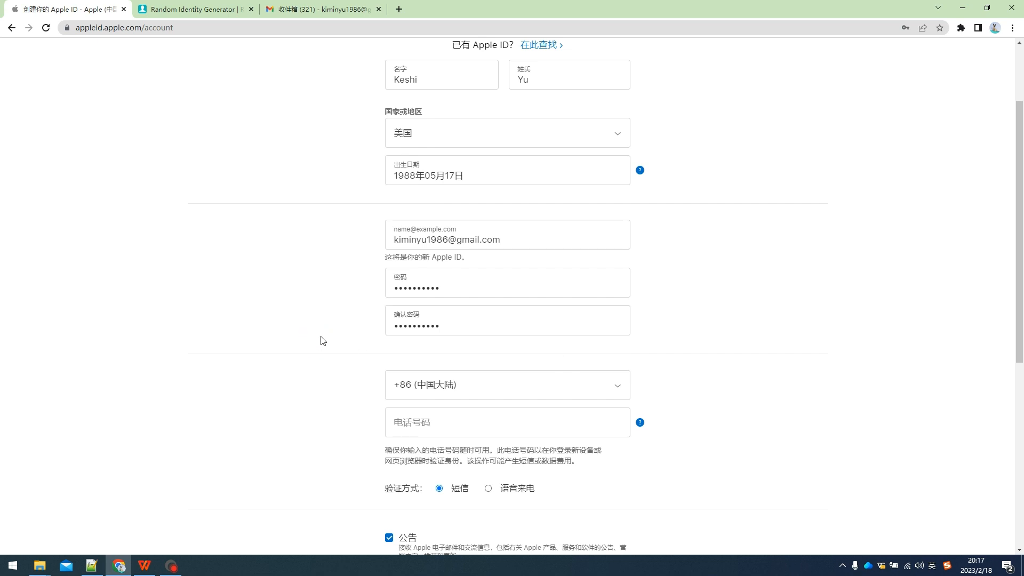
pyautogui.scroll(-2, 308, 352)
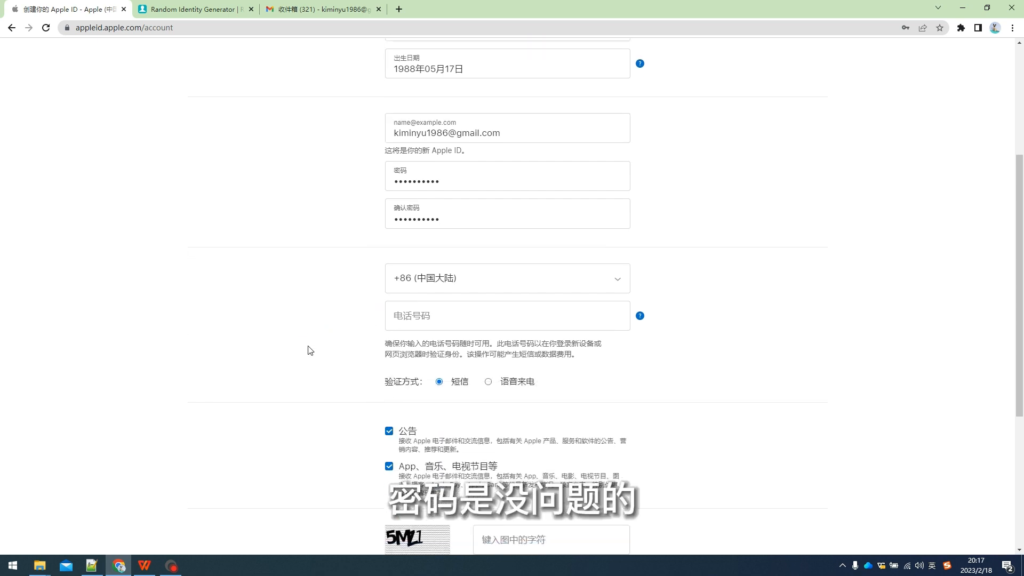
# Step: Enter the mobile phone number for verification
pyautogui.click(424, 304)
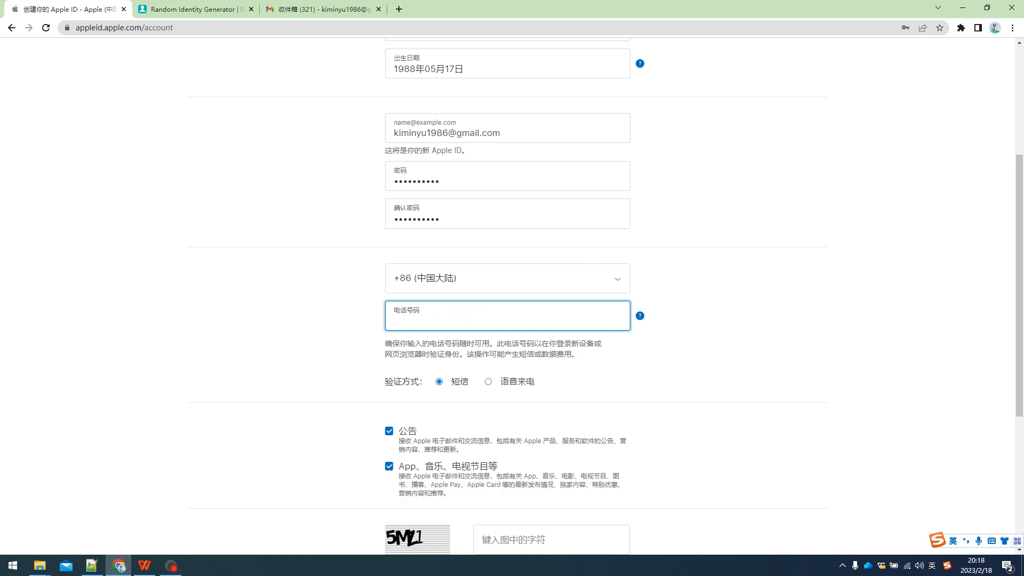
pyautogui.write('34')
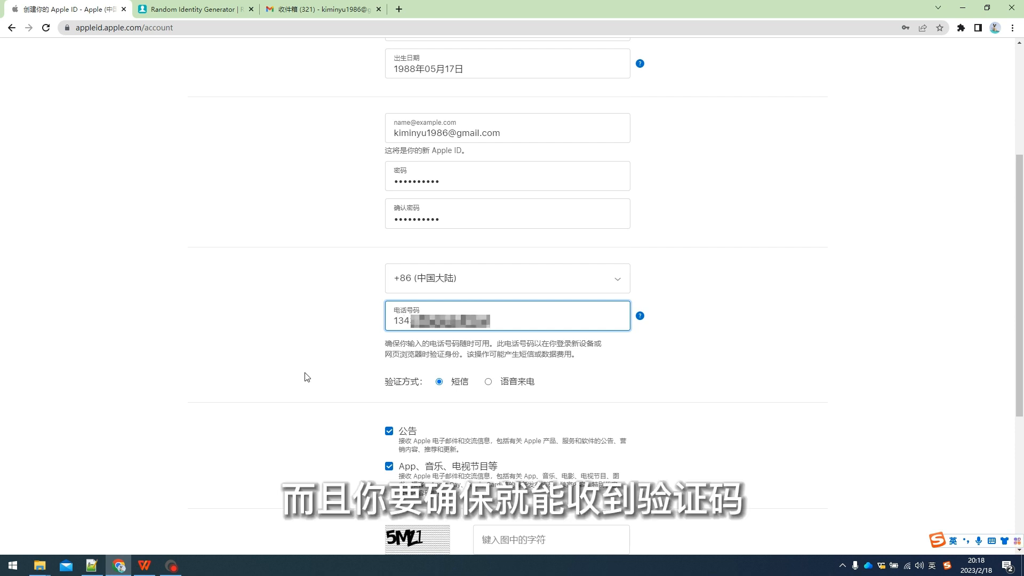
pyautogui.click(309, 341)
pyautogui.scroll(-4, 307, 343)
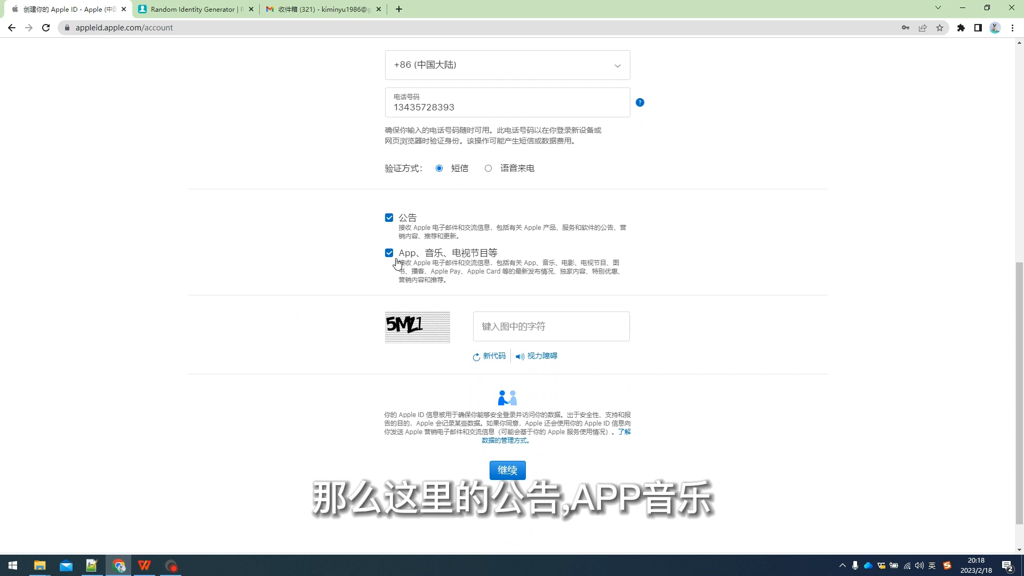
# Step: Untick the 公告 and App、音乐、电视节目等 subscriptions and type a refreshed captcha's characters
pyautogui.click(389, 218)
pyautogui.click(389, 253)
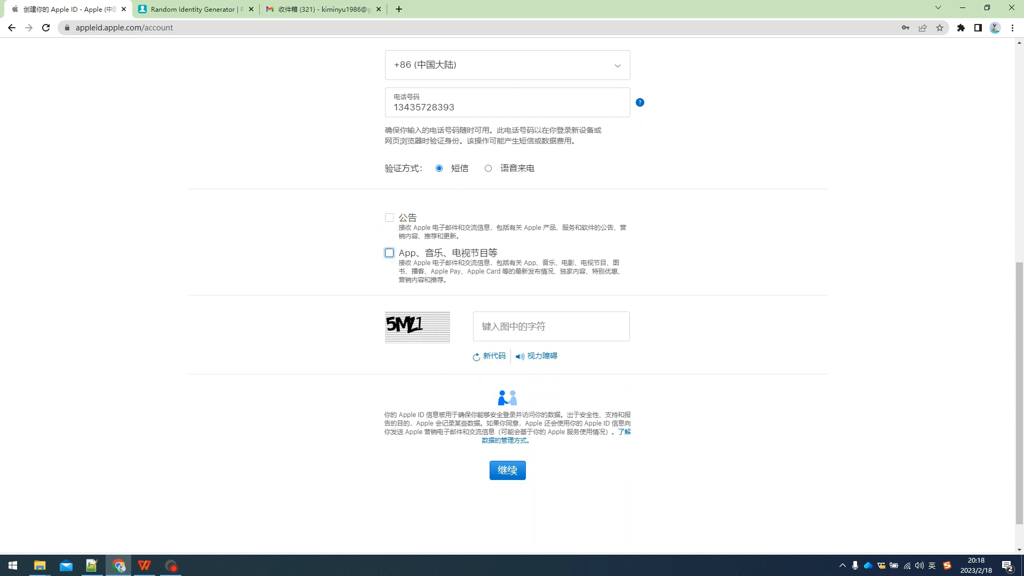
pyautogui.click(486, 356)
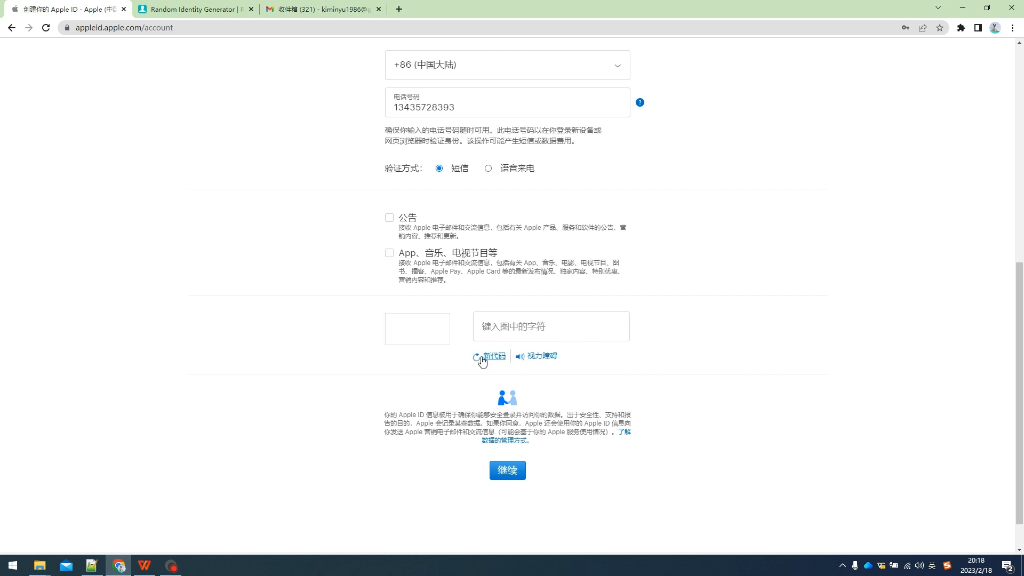
pyautogui.click(512, 328)
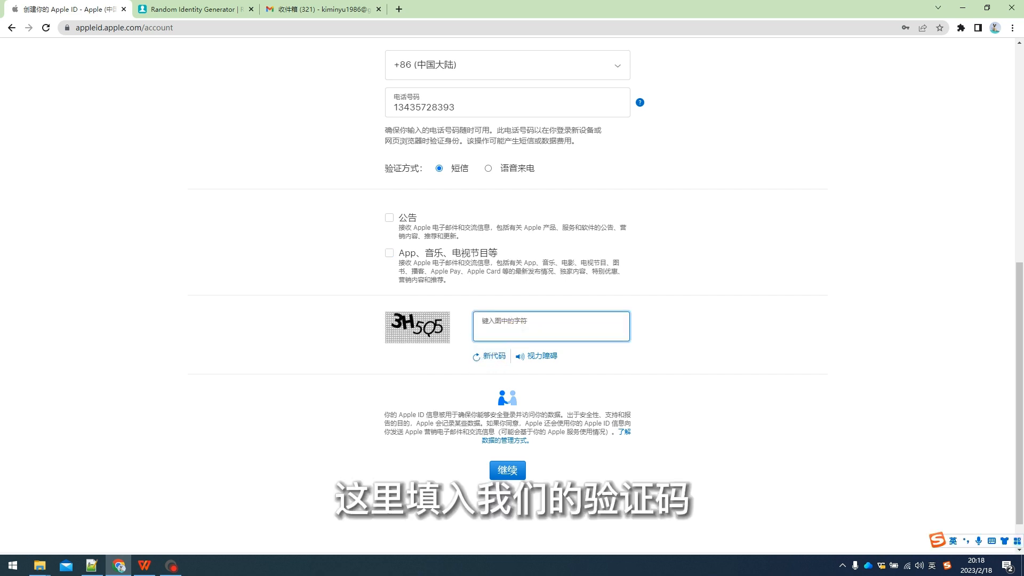
pyautogui.write('3H5')
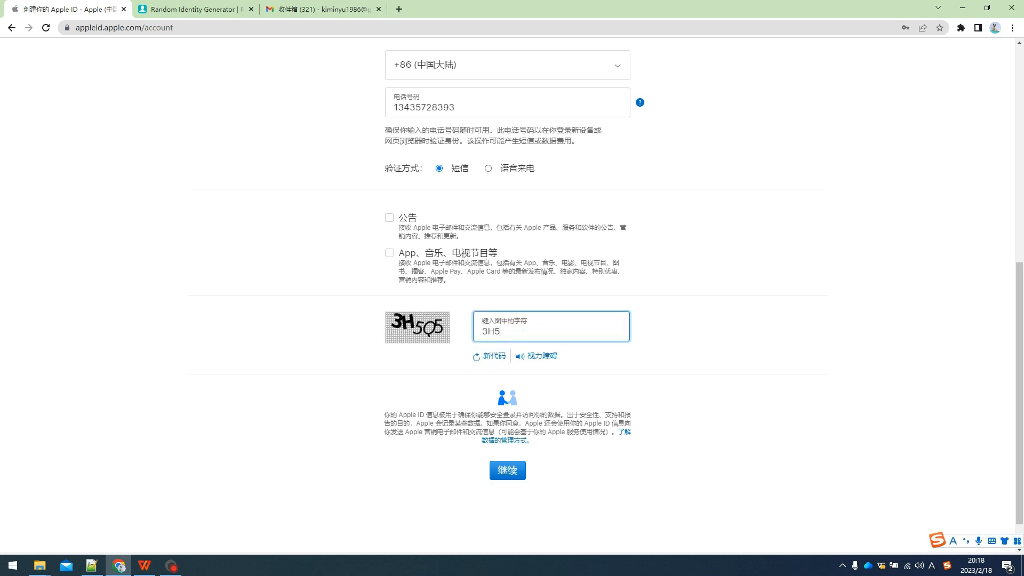
pyautogui.write('Q5')
pyautogui.press('capslock')
# Step: Submit the completed Apple ID creation form with 继续
pyautogui.click(515, 476)
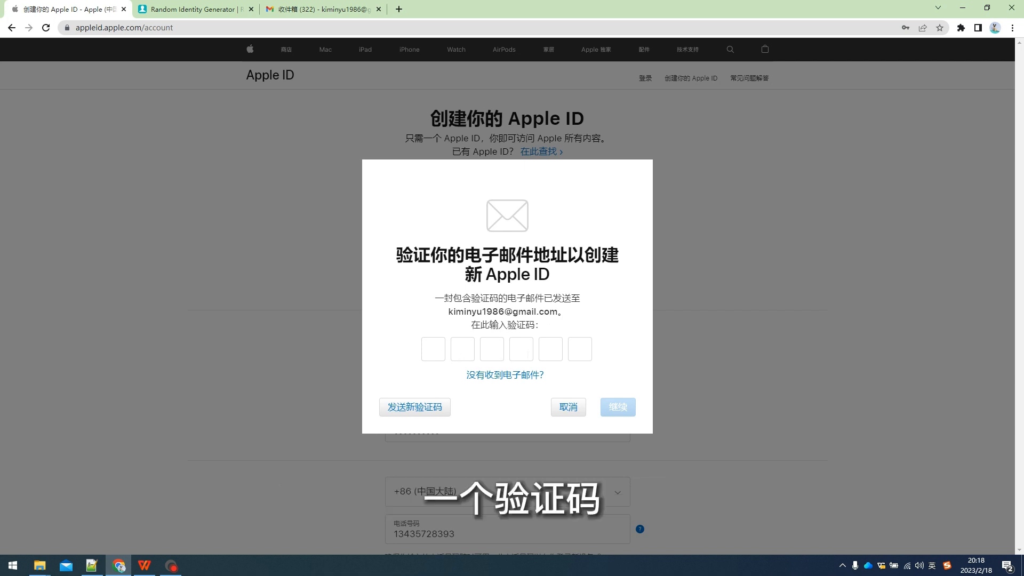
# Step: Open Apple's verification e-mail in Gmail, select its six-digit code, and return to the Apple ID tab
pyautogui.click(311, 9)
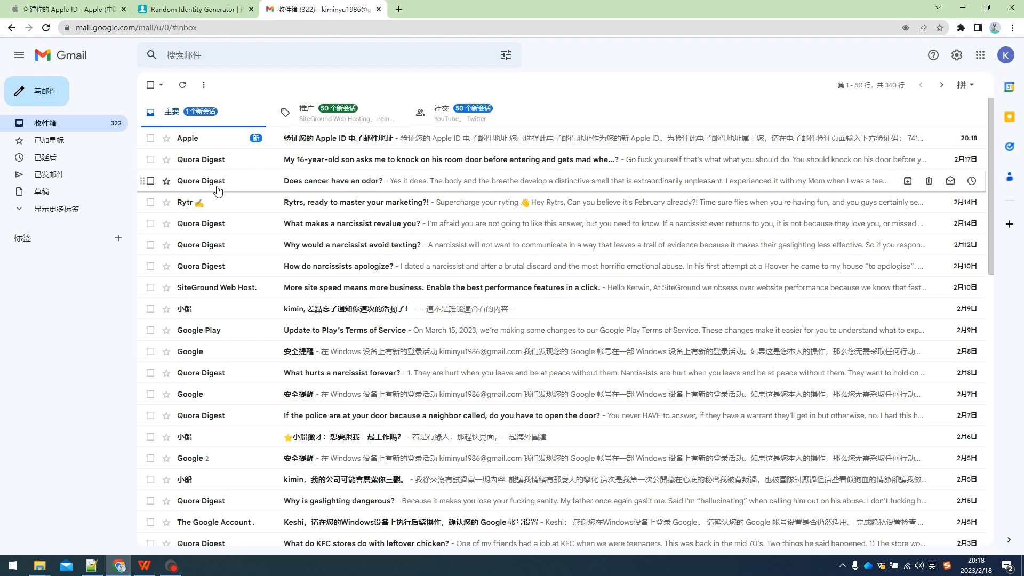
pyautogui.click(327, 139)
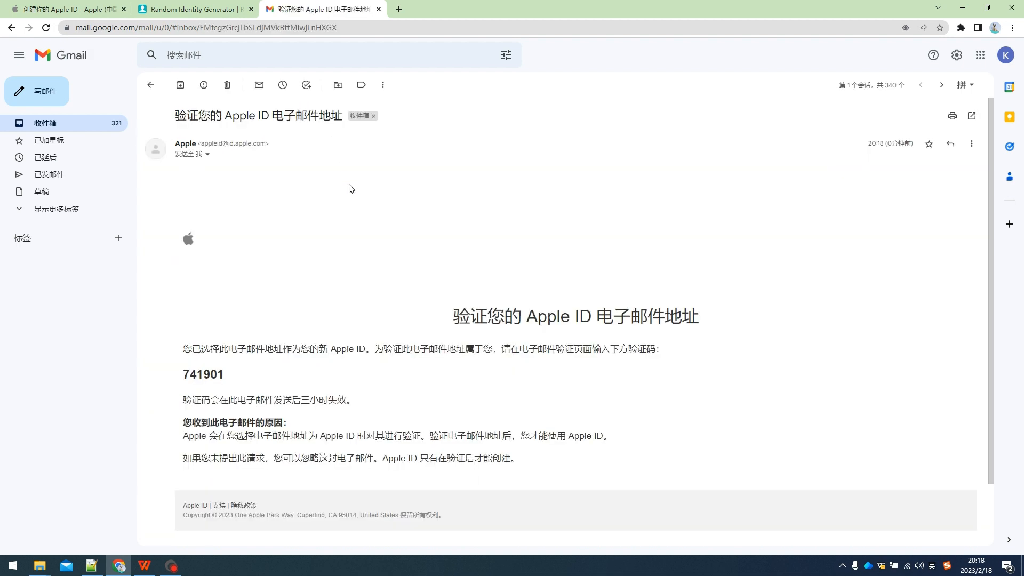
pyautogui.moveTo(231, 374); pyautogui.dragTo(179, 374)
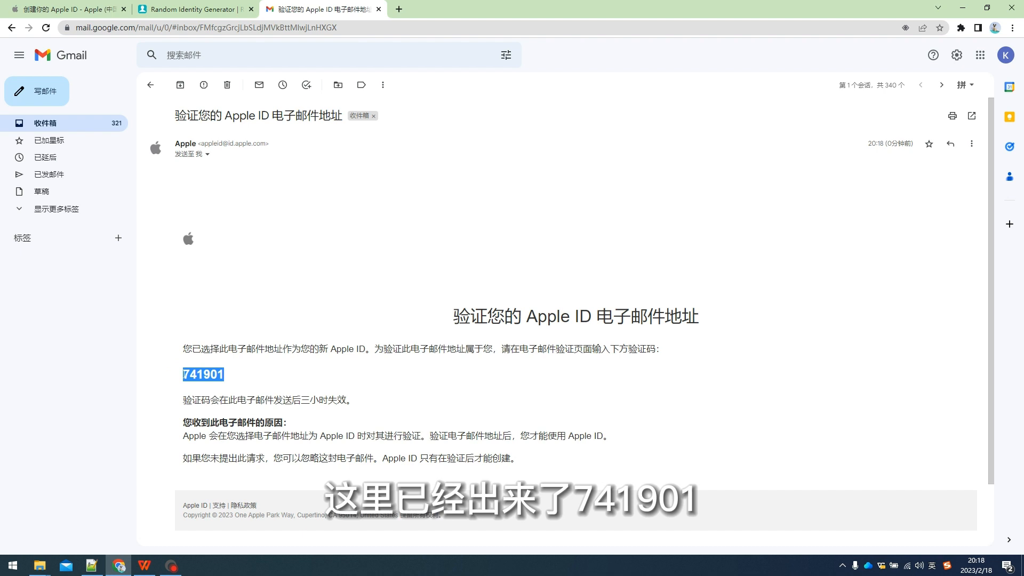
pyautogui.click(213, 9)
pyautogui.click(79, 9)
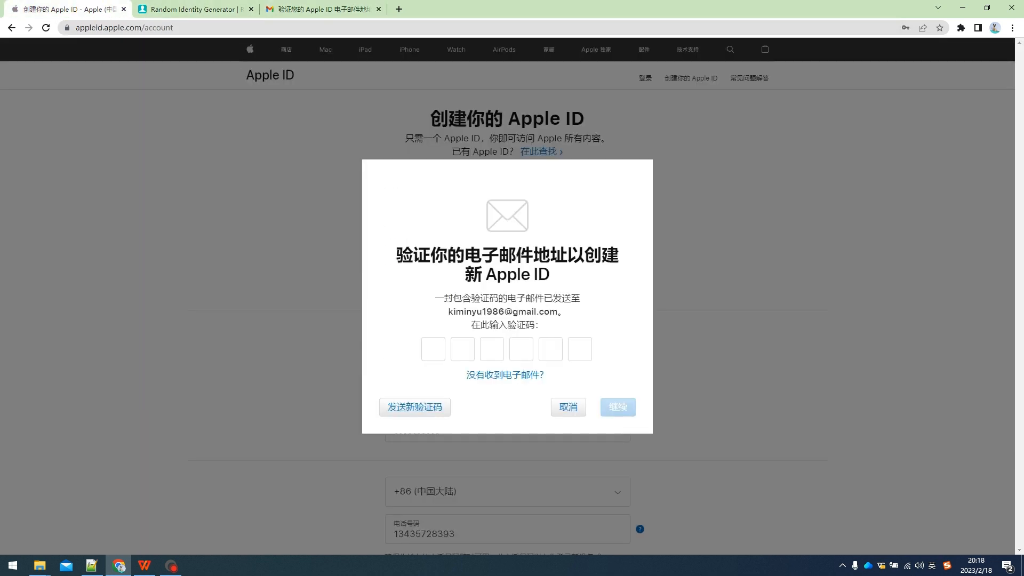
# Step: Enter the e-mailed six-digit verification code and submit it
pyautogui.click(433, 349)
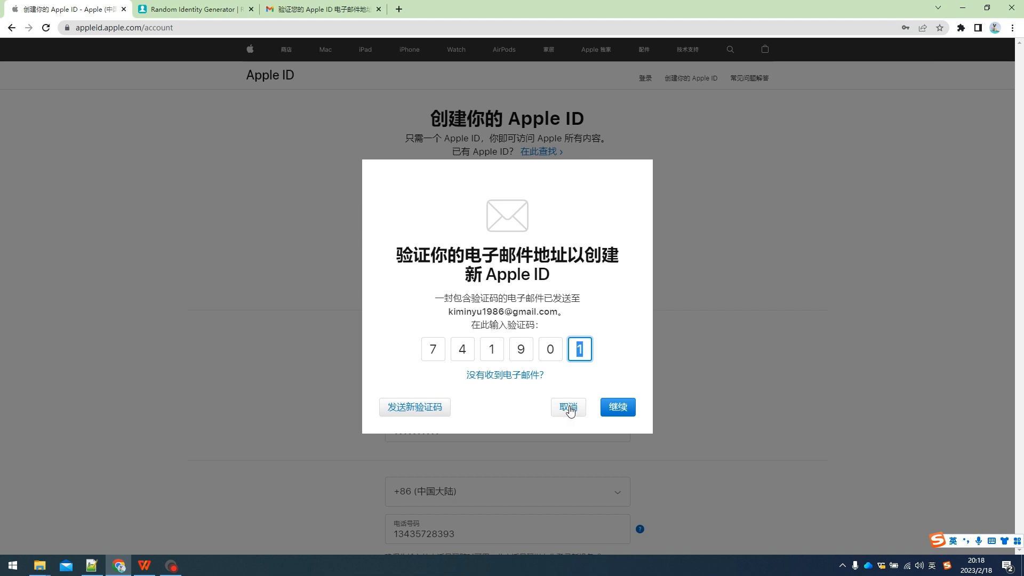
pyautogui.click(618, 409)
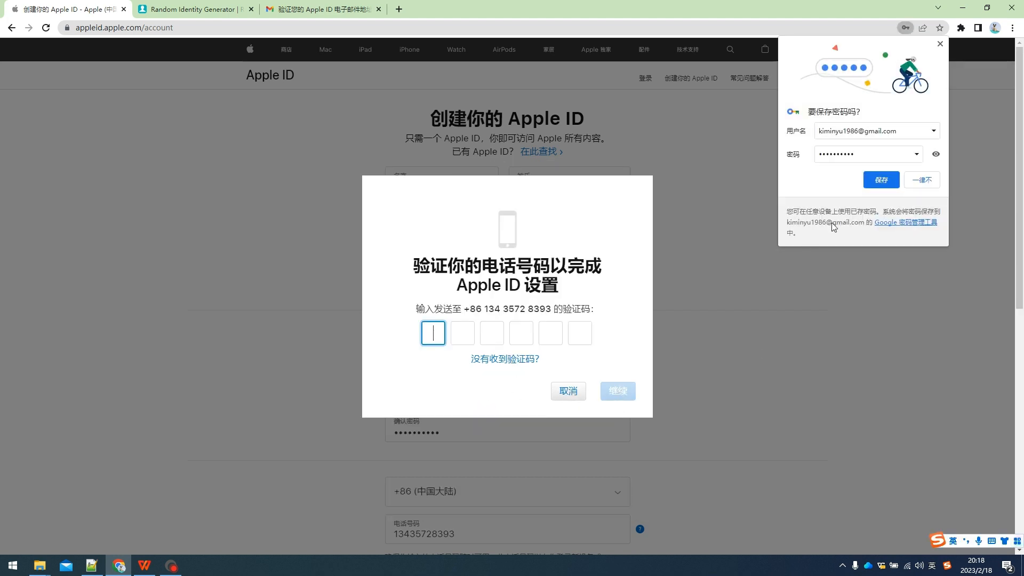
# Step: Save the new login in Chrome, then enter and submit the SMS verification code
pyautogui.click(867, 184)
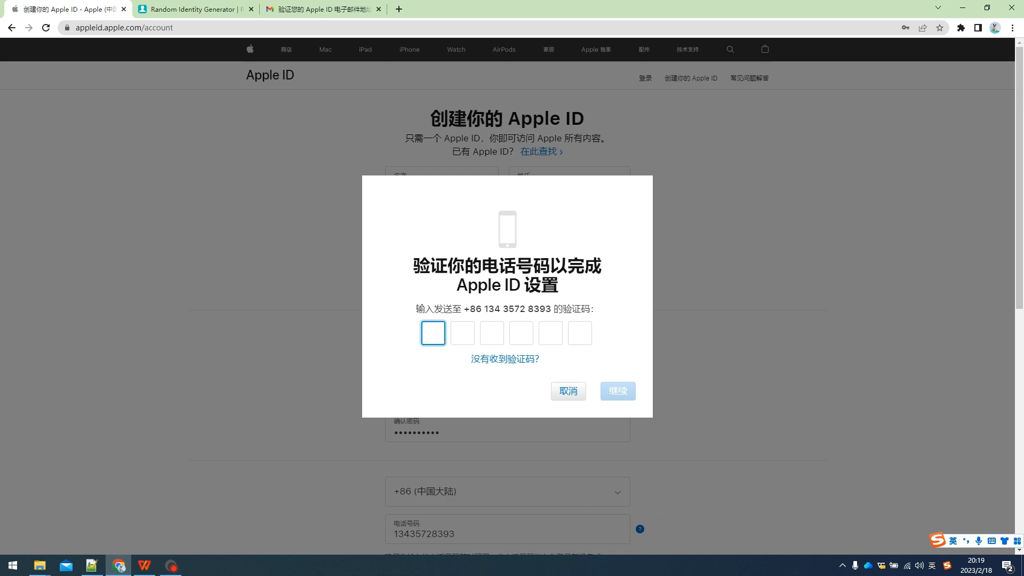
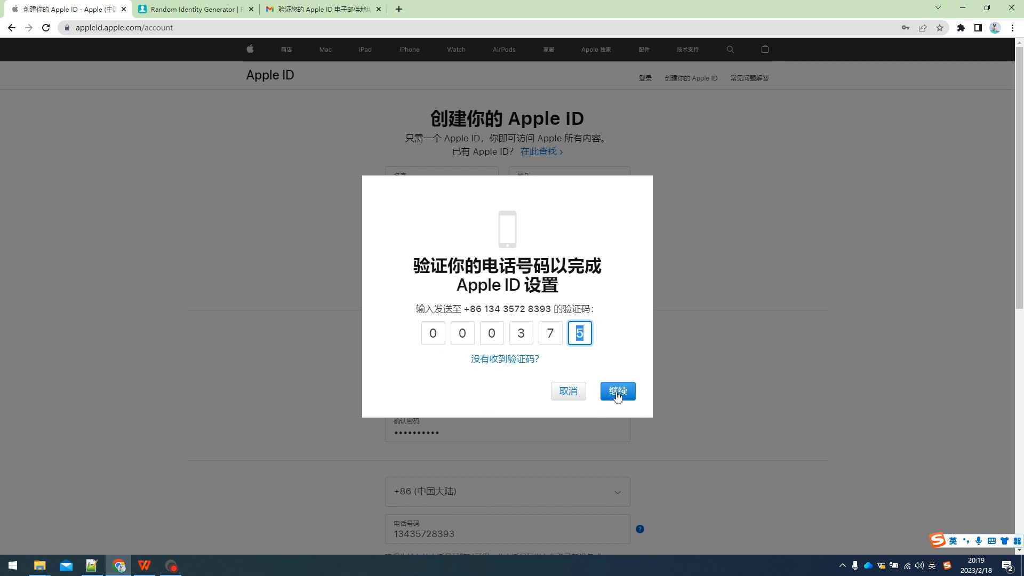
pyautogui.click(617, 393)
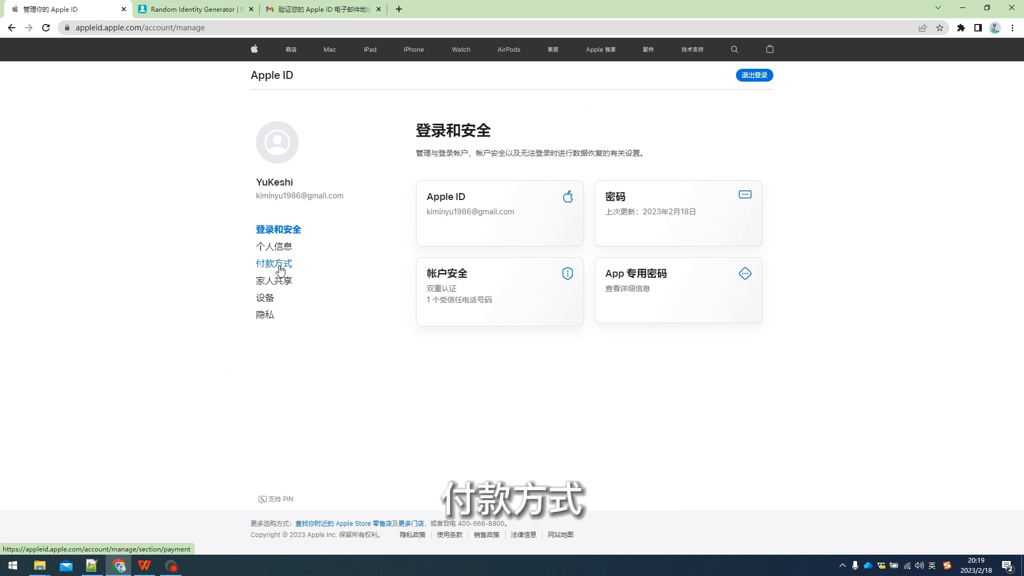
# Step: Open 付款方式, start 添加付款方式, and move the resulting payment window aside
pyautogui.click(280, 268)
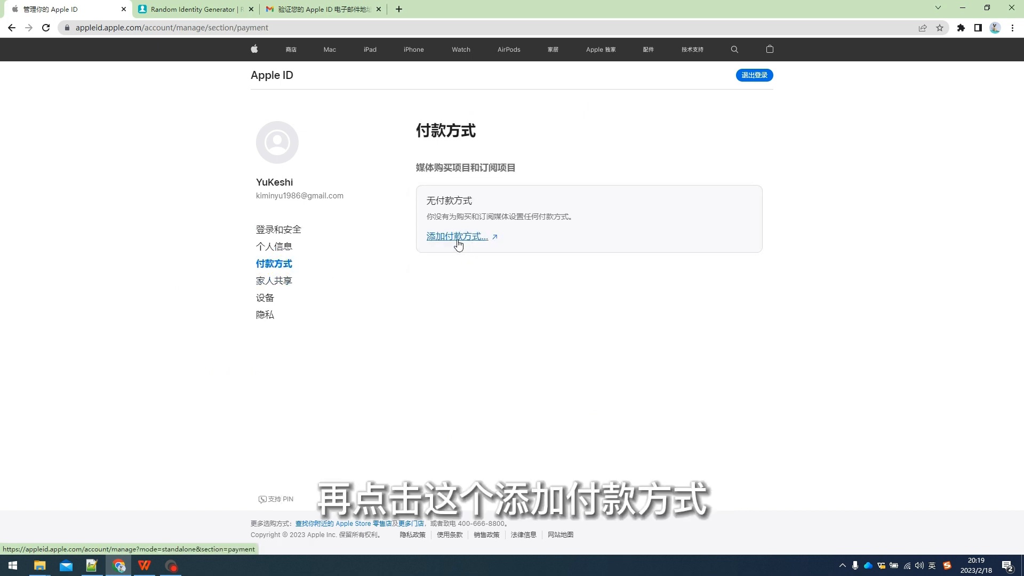
pyautogui.click(458, 242)
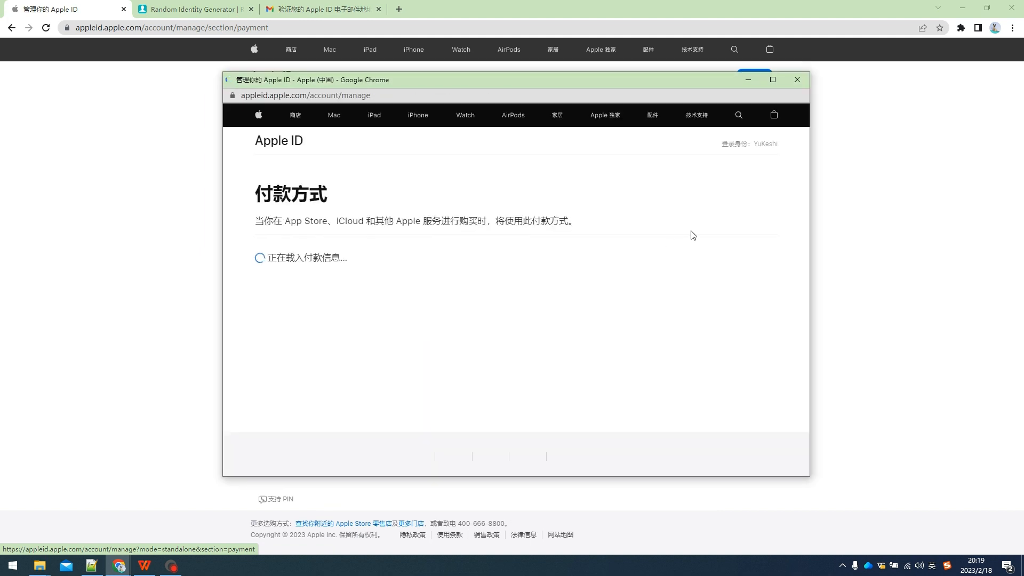
pyautogui.click(772, 79)
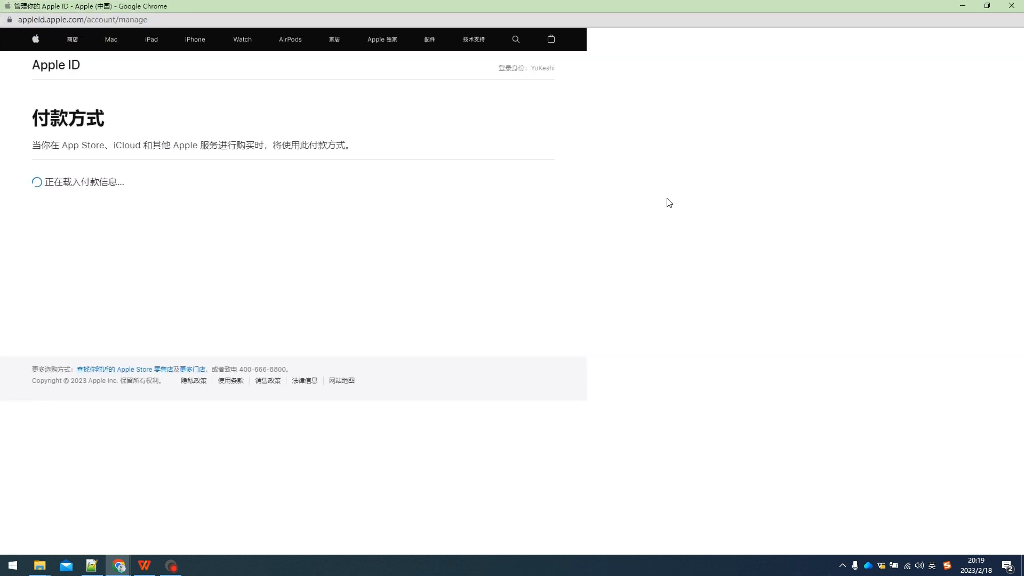
pyautogui.scroll(2, 661, 234)
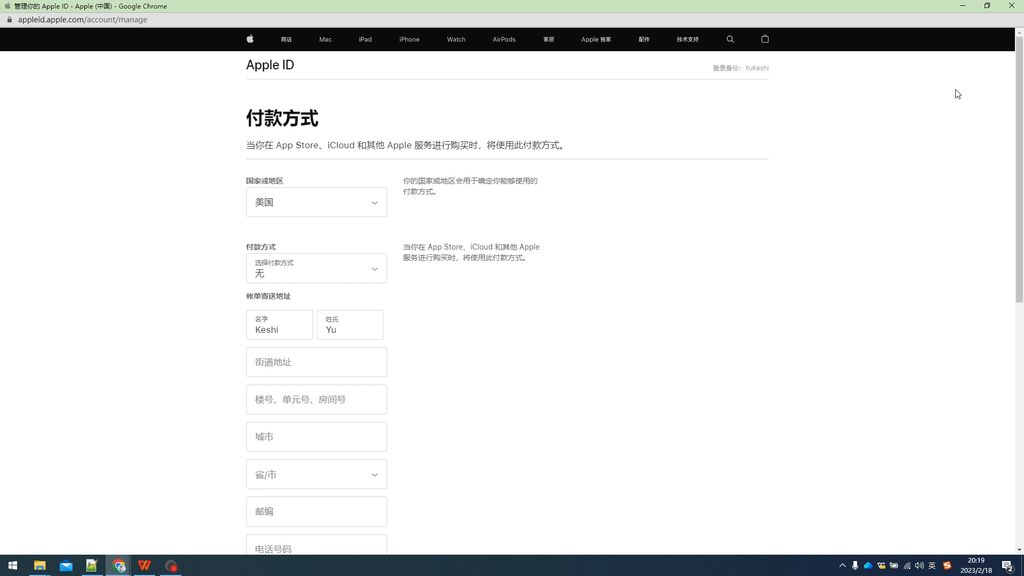
pyautogui.click(987, 6)
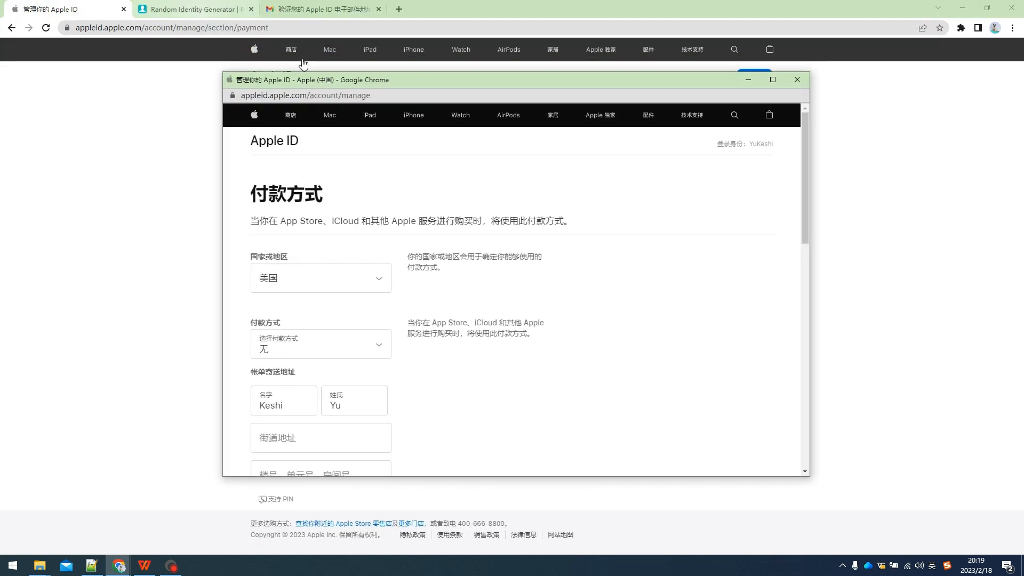
pyautogui.moveTo(330, 81); pyautogui.dragTo(180, 95)
# Step: Generate a new random identity with the state set to Alaska
pyautogui.click(186, 9)
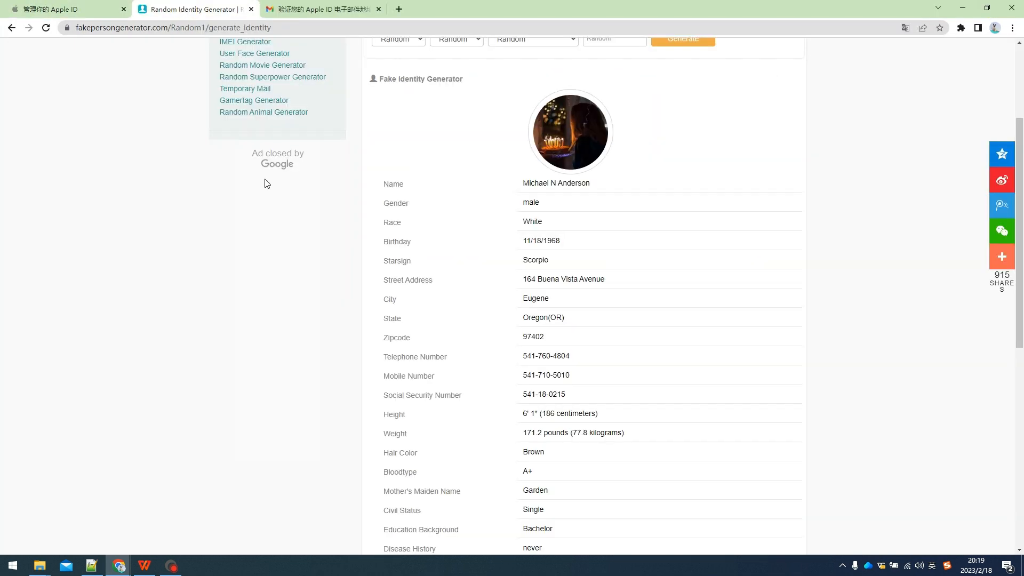
pyautogui.scroll(3, 441, 309)
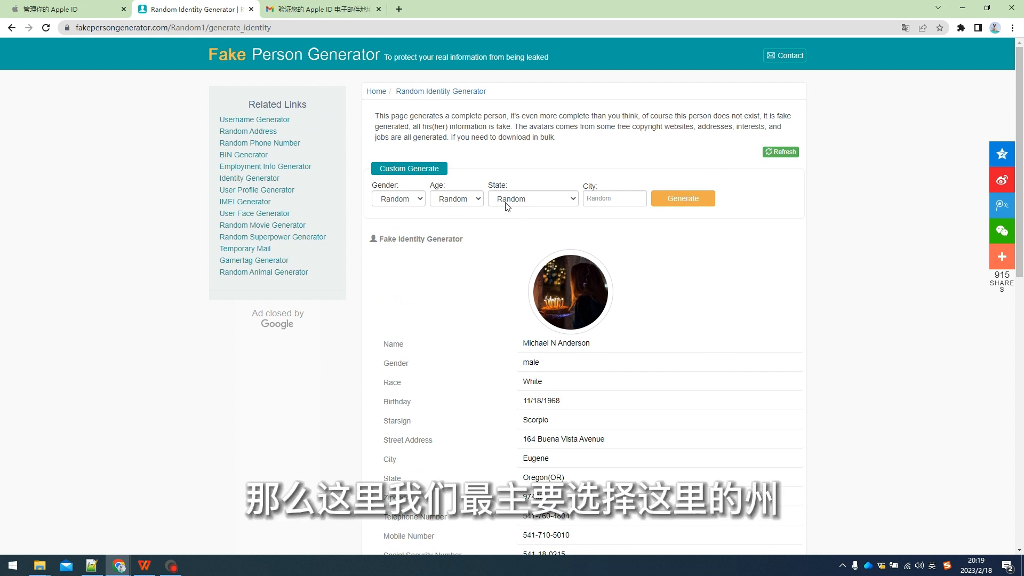
pyautogui.click(503, 203)
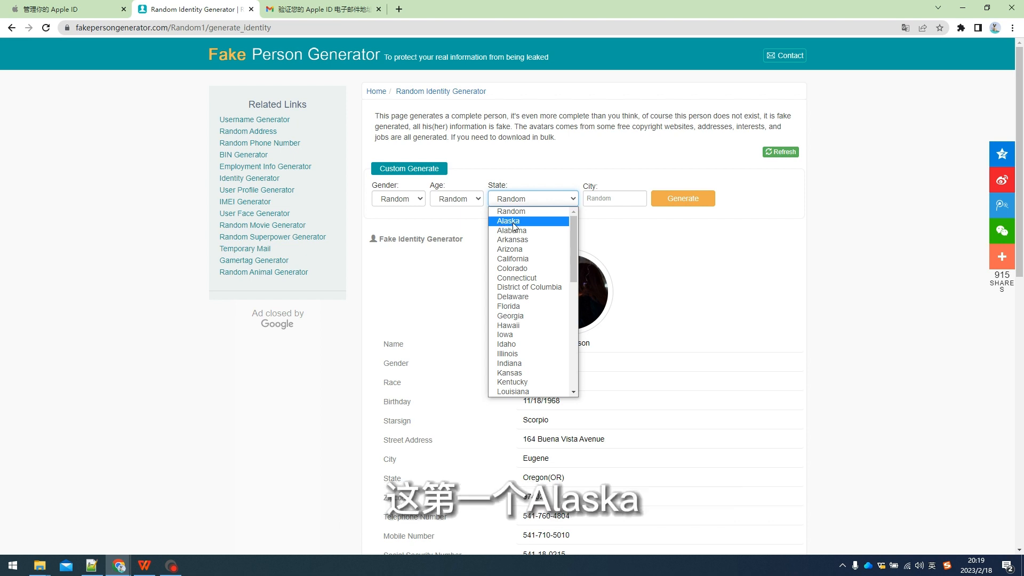
pyautogui.click(513, 227)
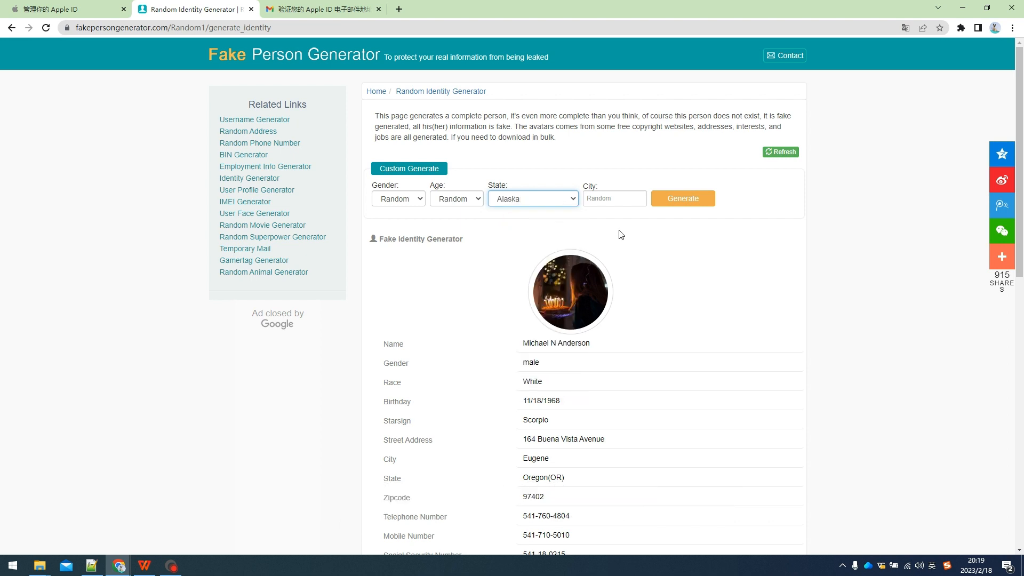
pyautogui.click(692, 206)
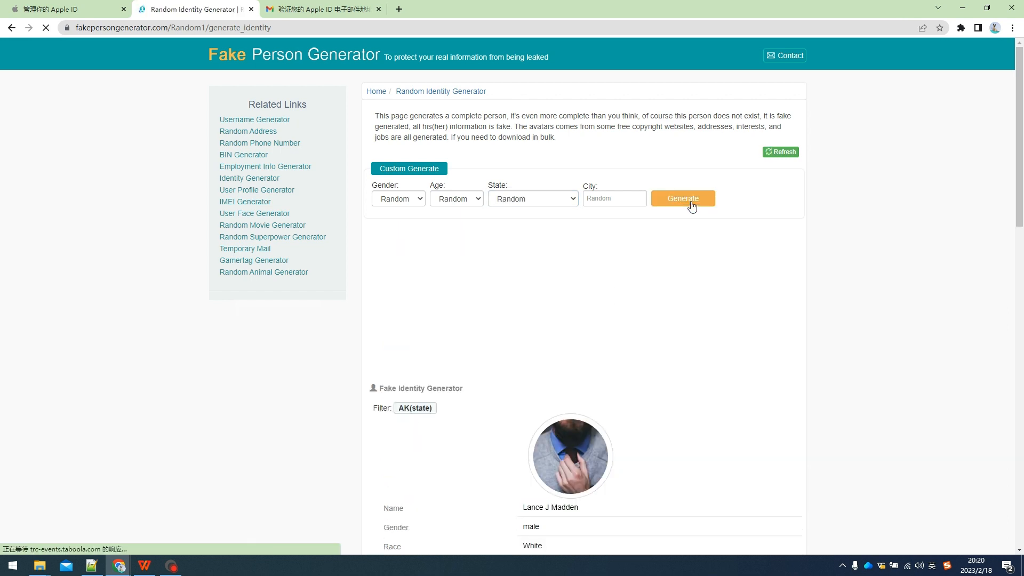
# Step: Scroll to the identity details, close the covering ad, and restore down the Chrome window
pyautogui.scroll(-6, 841, 366)
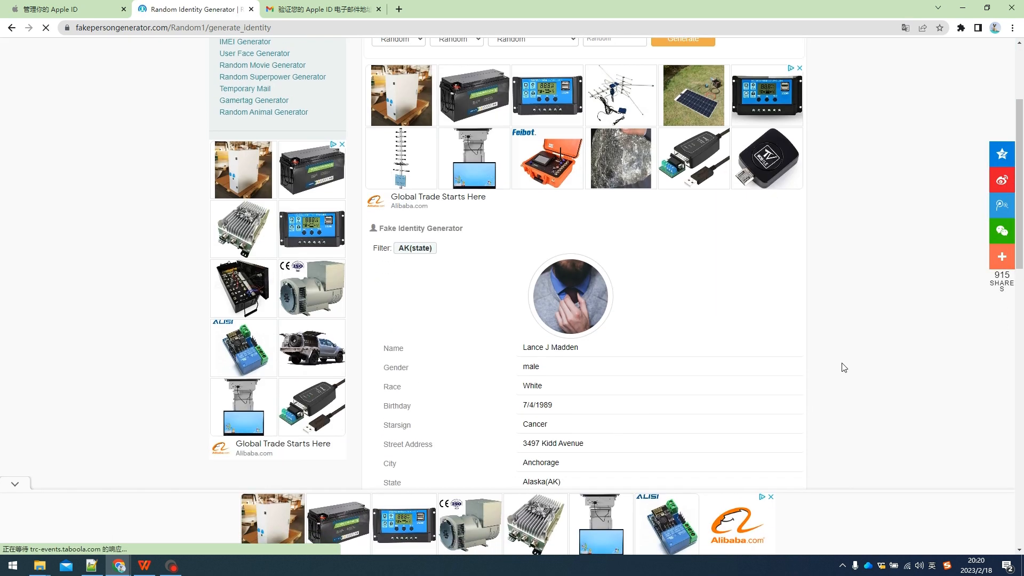
pyautogui.scroll(-1, 843, 367)
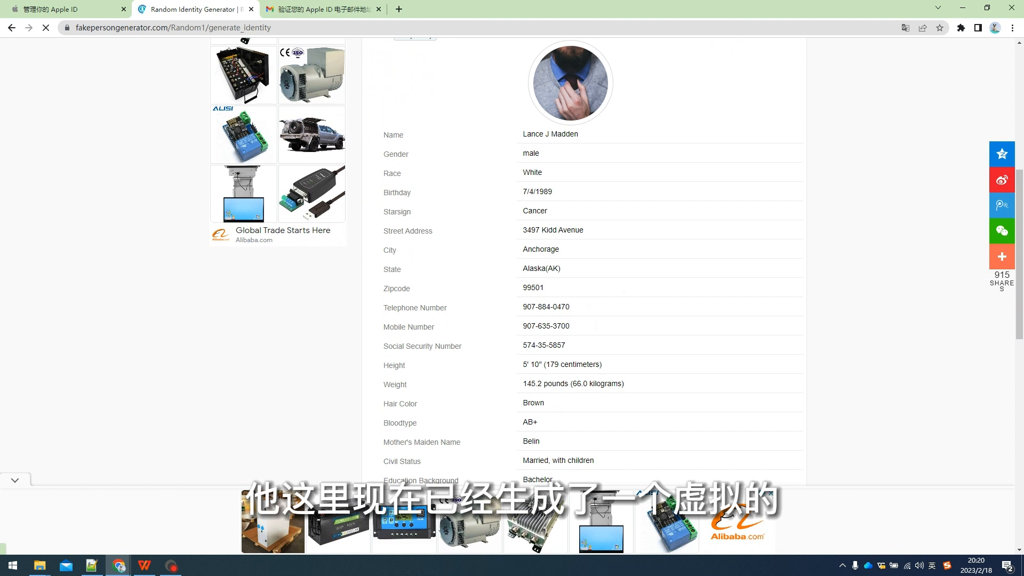
pyautogui.click(770, 493)
pyautogui.click(987, 7)
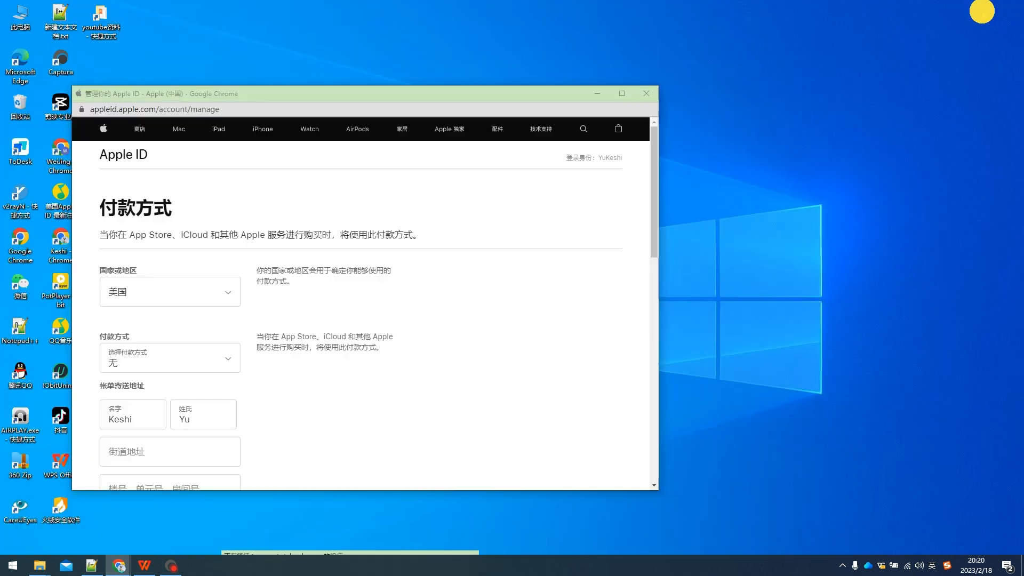
# Step: Arrange the Apple ID page beside the identity details, with the billing street field ready
pyautogui.moveTo(684, 26); pyautogui.dragTo(752, 28)
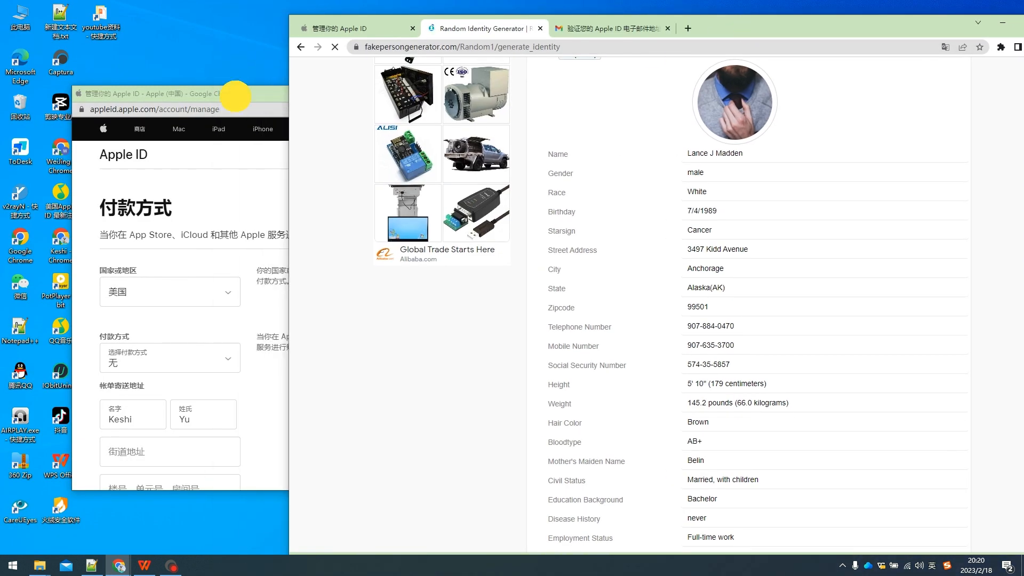
pyautogui.moveTo(229, 93); pyautogui.dragTo(199, 76)
pyautogui.scroll(-2, 274, 388)
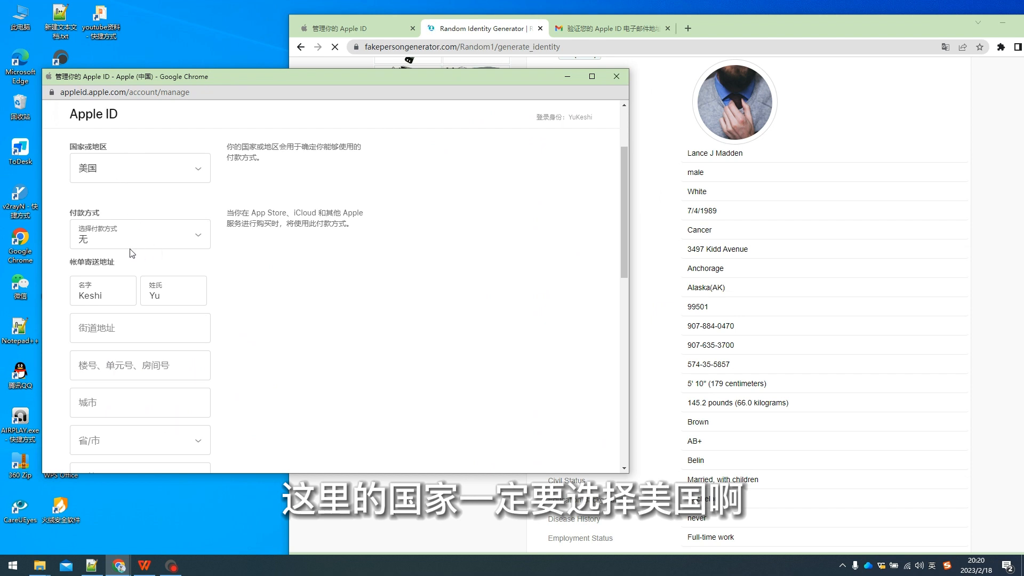
pyautogui.scroll(-1, 191, 324)
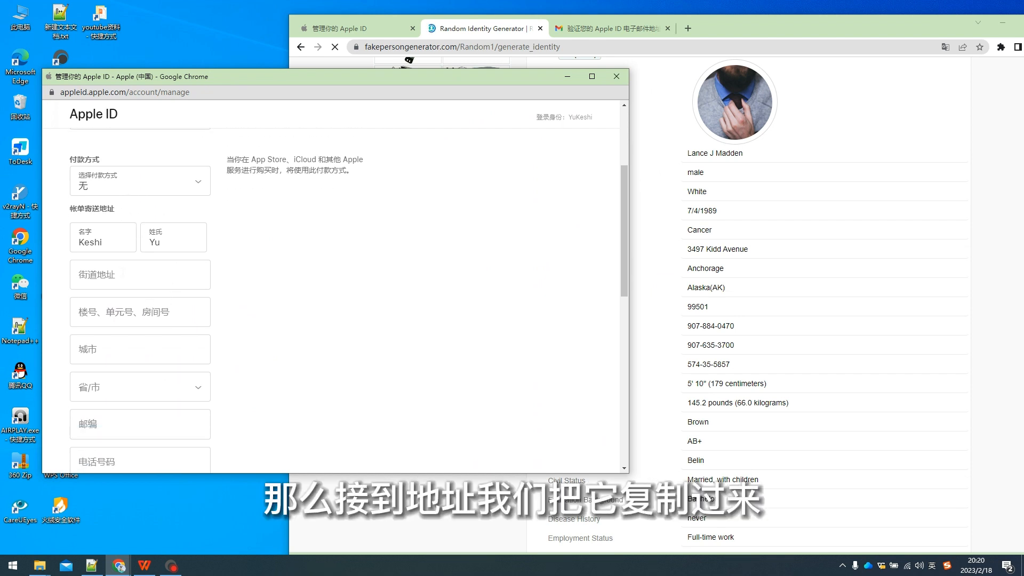
pyautogui.click(160, 275)
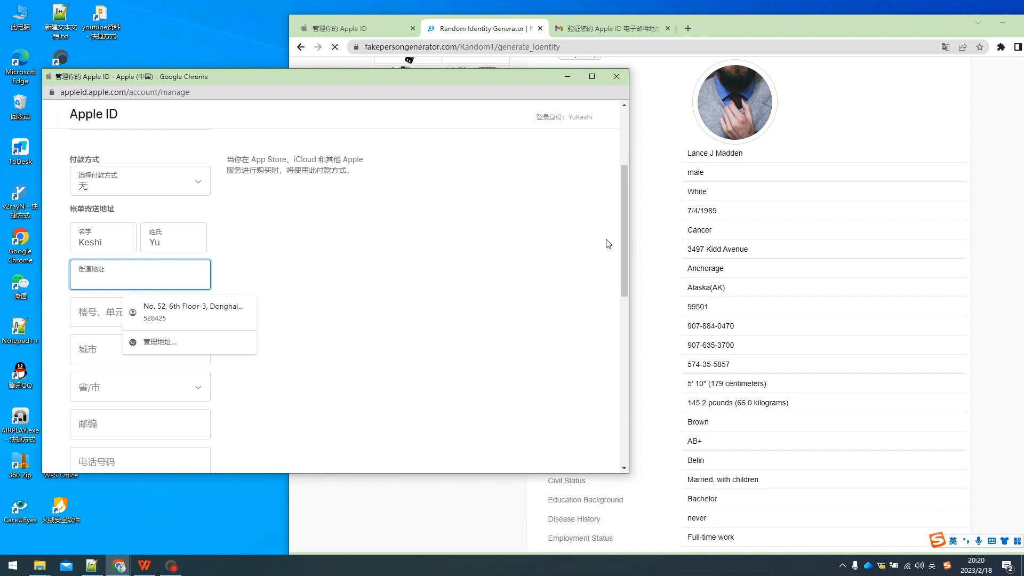
pyautogui.moveTo(628, 245); pyautogui.dragTo(440, 327)
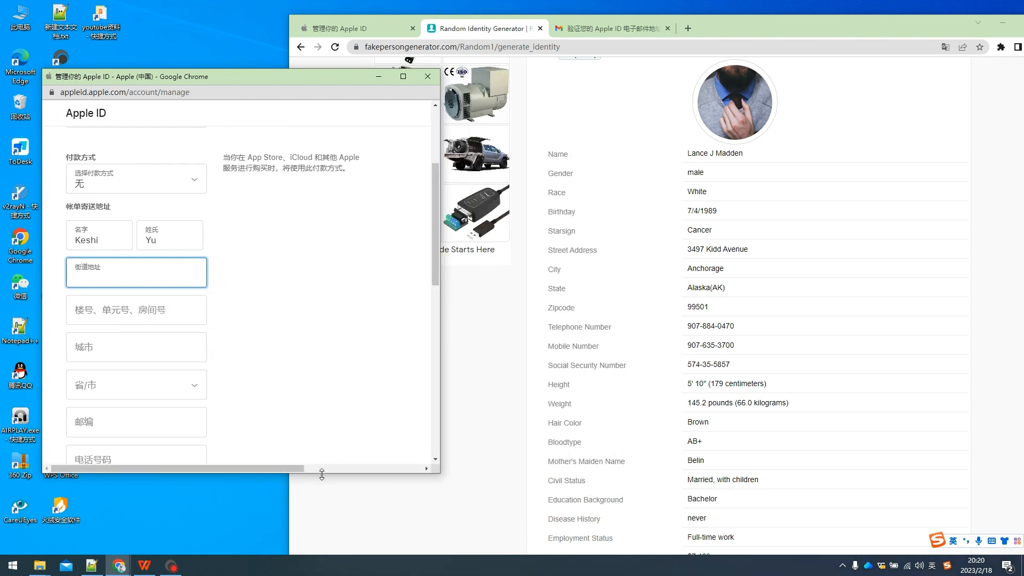
pyautogui.moveTo(318, 471); pyautogui.dragTo(320, 573)
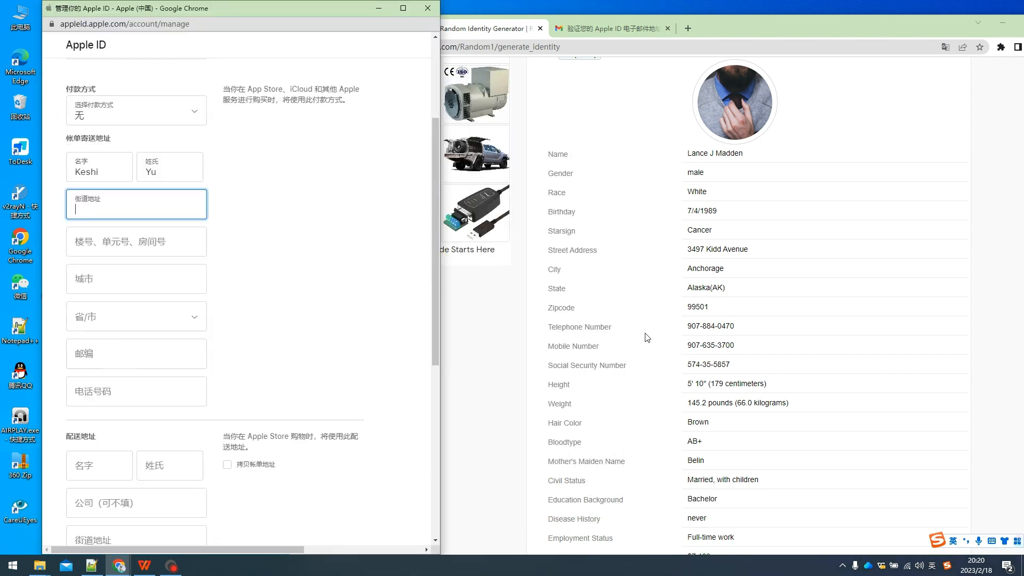
# Step: Copy the generated street address into the billing street field, then move to the unit field
pyautogui.click(716, 249)
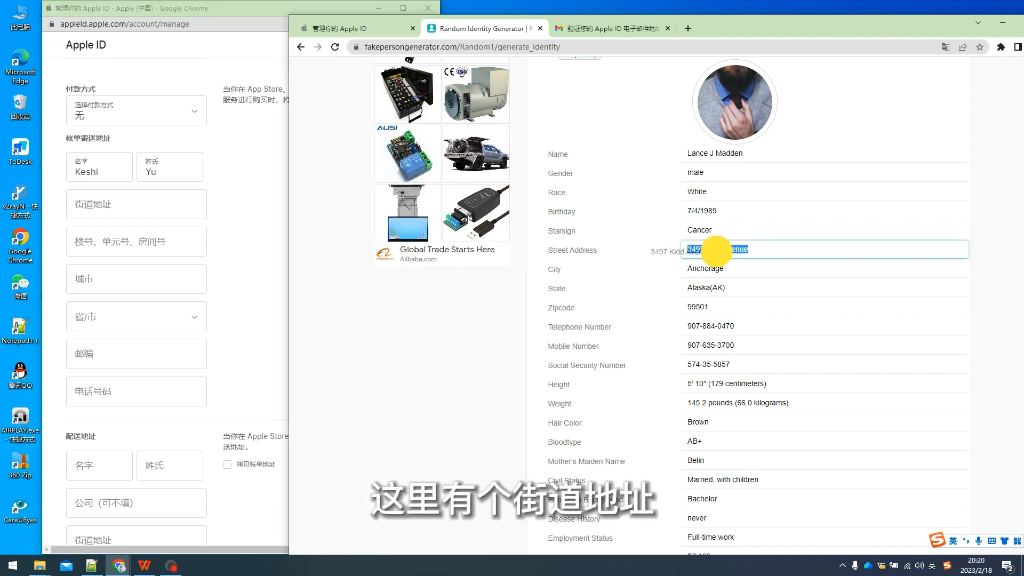
pyautogui.rightClick(717, 250)
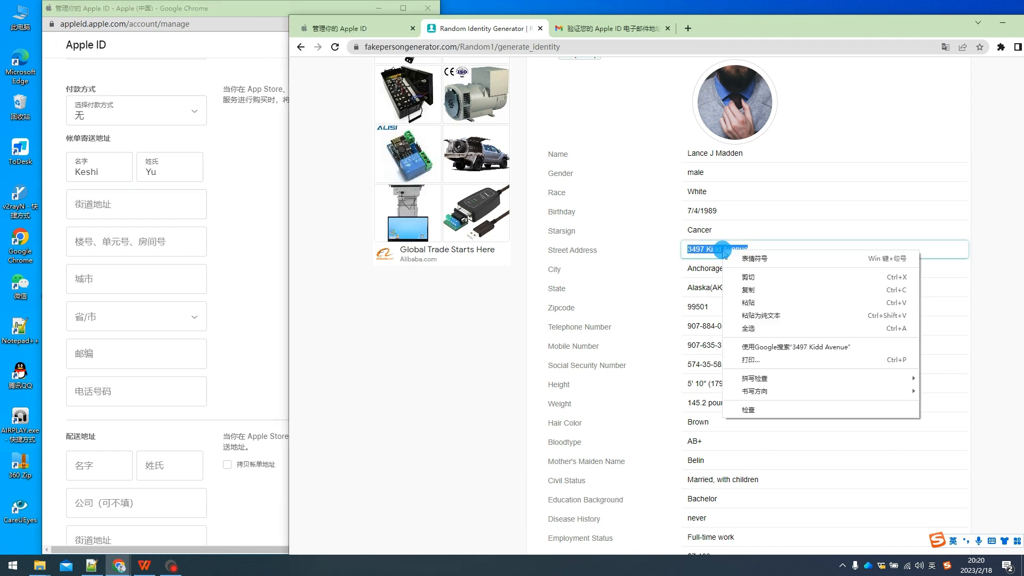
pyautogui.click(747, 291)
pyautogui.click(151, 203)
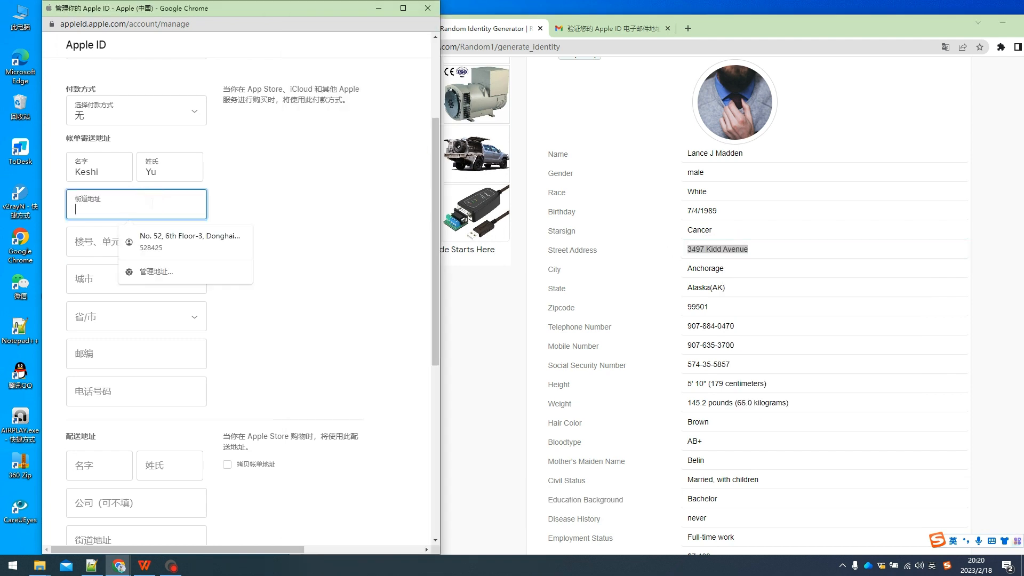
pyautogui.hotkey('ctrl', 'v')
pyautogui.press('Tab')
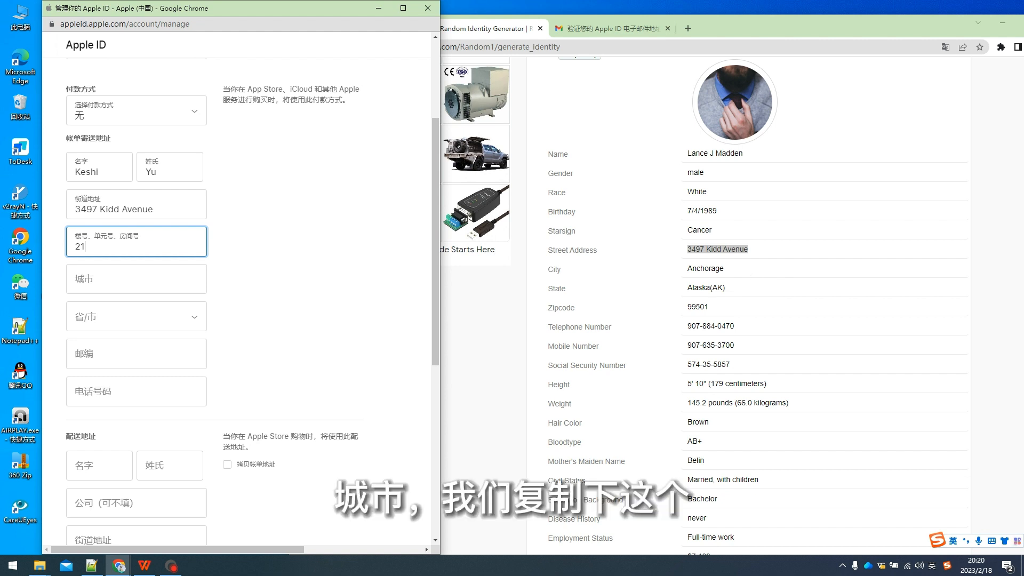
# Step: Fill billing city with Anchorage and choose 阿拉斯加州 as the state
pyautogui.click(681, 269)
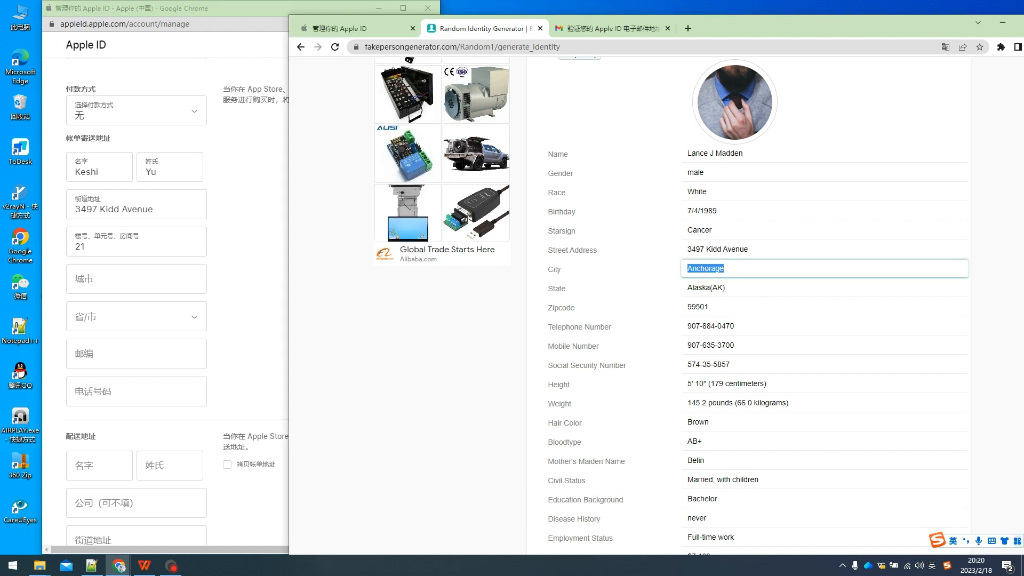
pyautogui.click(120, 274)
pyautogui.hotkey('ctrl', 'v')
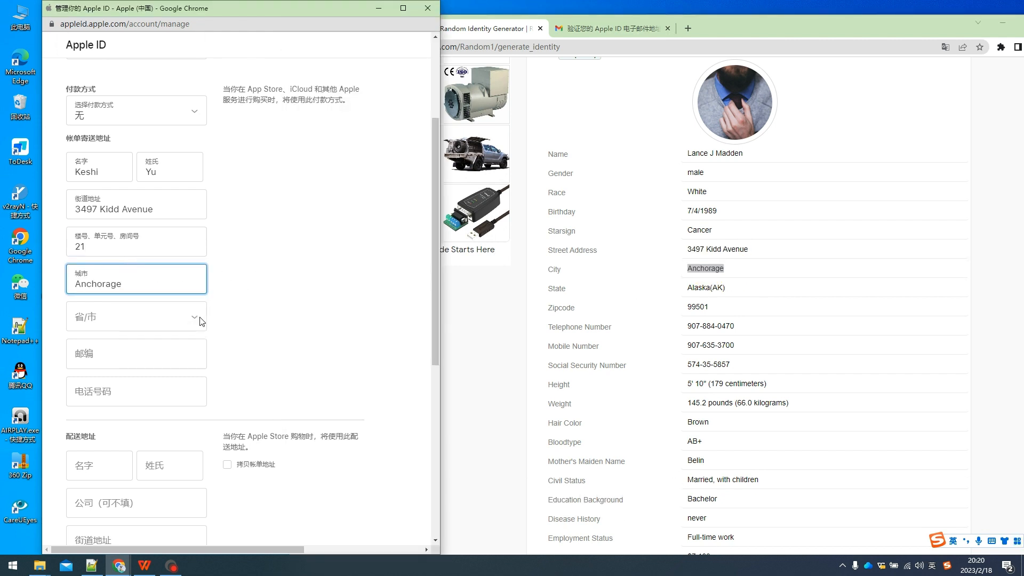
pyautogui.click(164, 321)
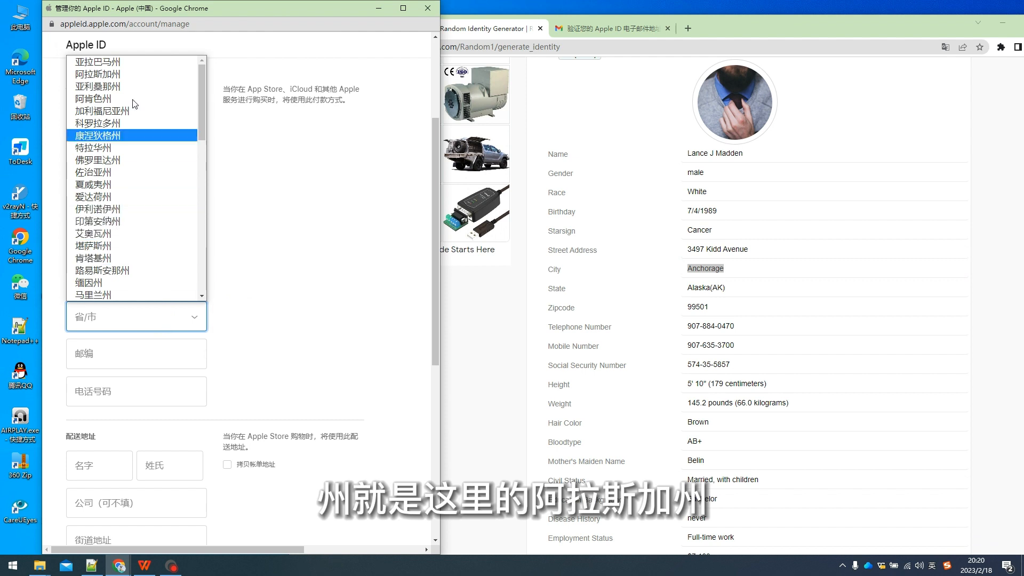
pyautogui.click(120, 74)
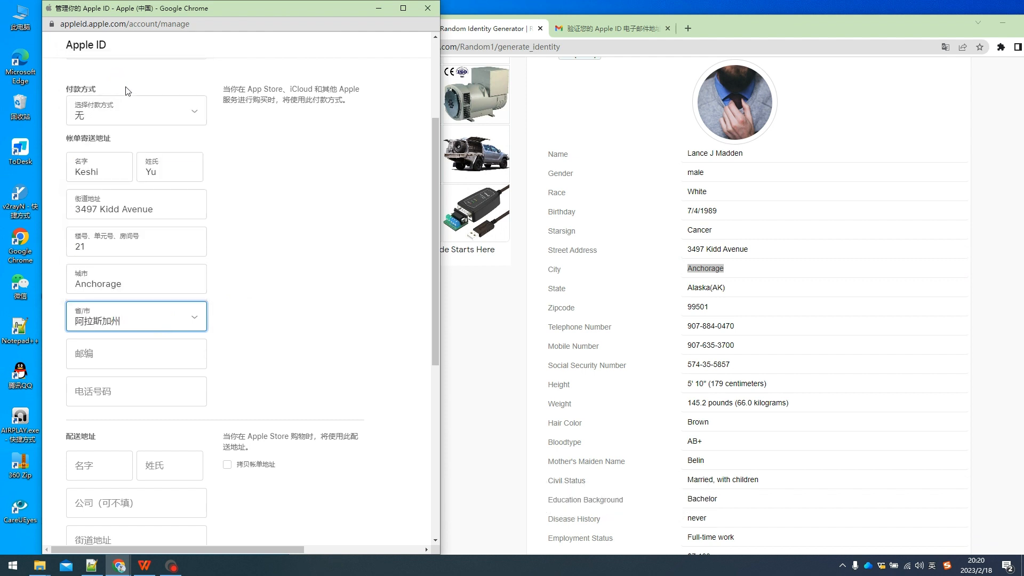
pyautogui.click(256, 326)
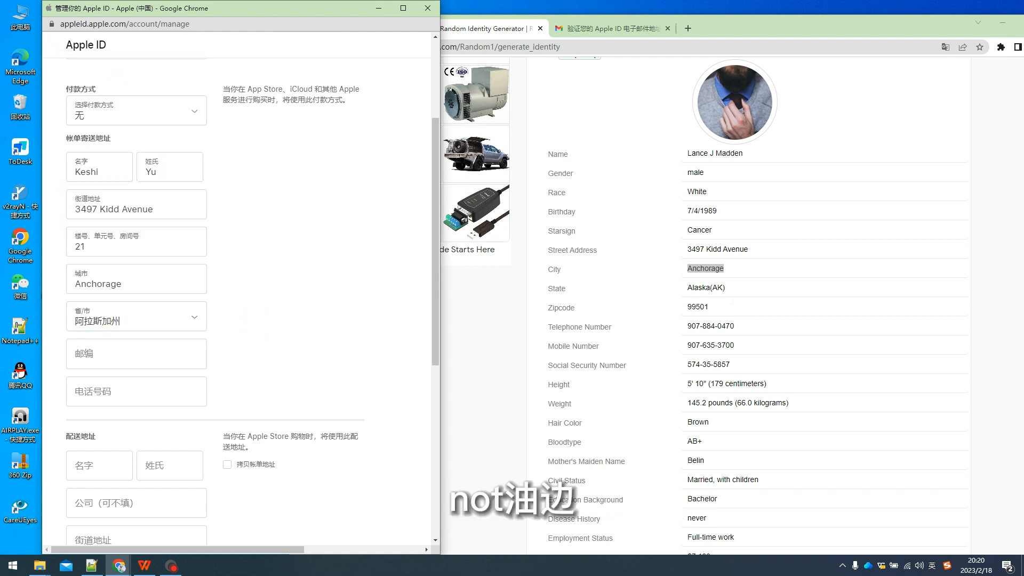
# Step: Copy the generated zip code and telephone number into the billing zip and phone fields
pyautogui.click(697, 305)
pyautogui.doubleClick(697, 307)
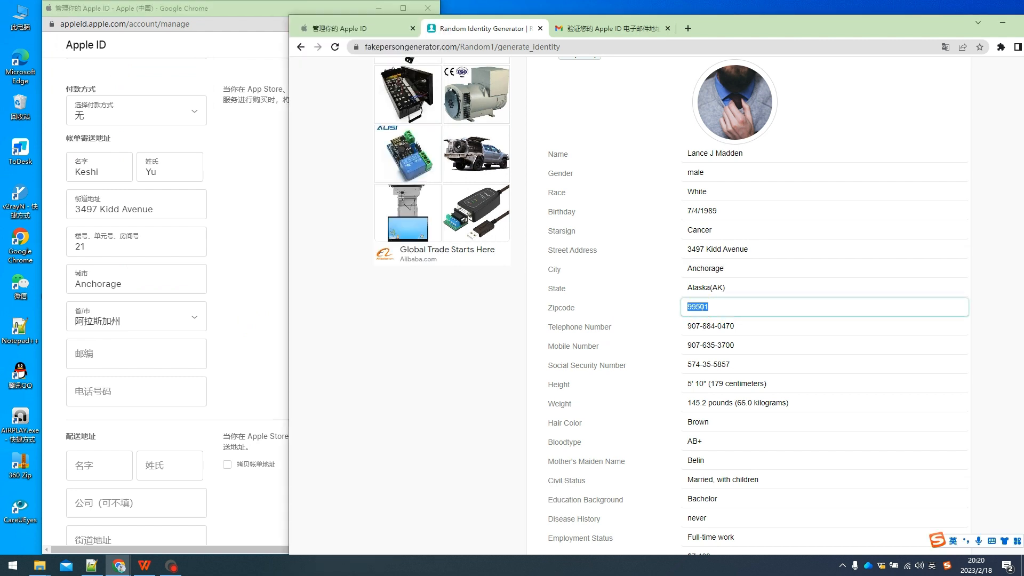
pyautogui.rightClick(701, 308)
pyautogui.click(726, 350)
pyautogui.click(133, 359)
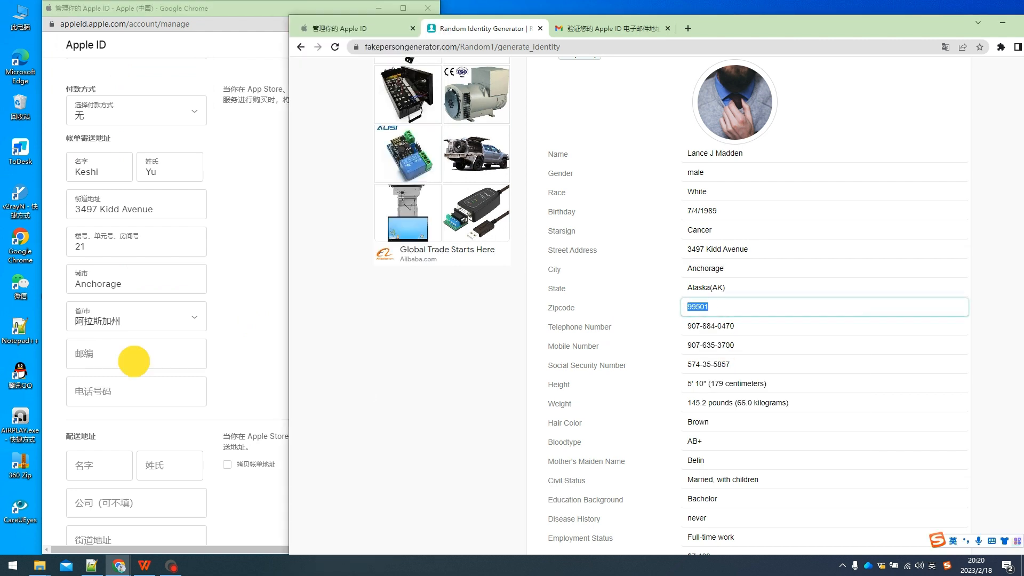
pyautogui.hotkey('ctrl', 'v')
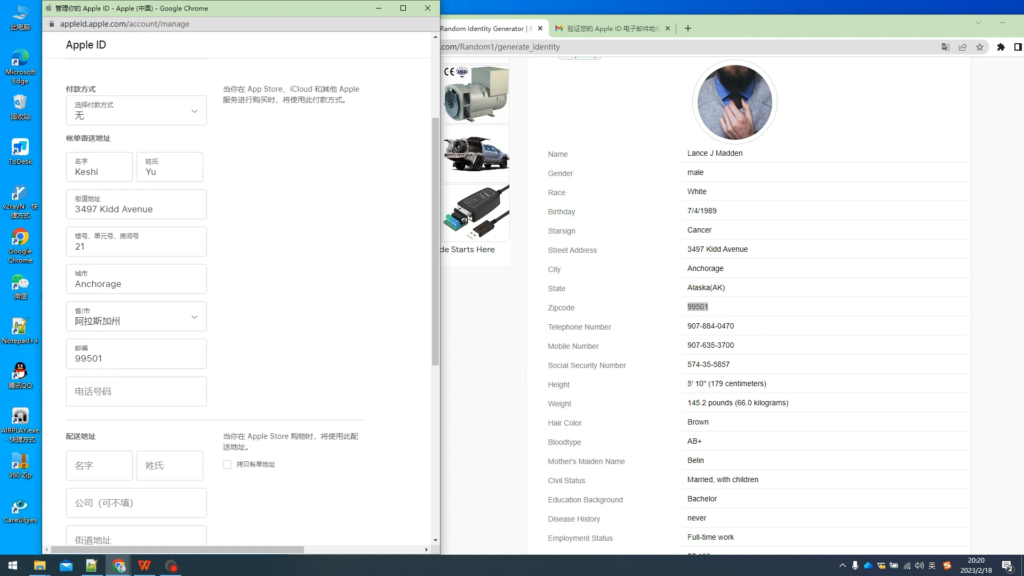
pyautogui.doubleClick(698, 327)
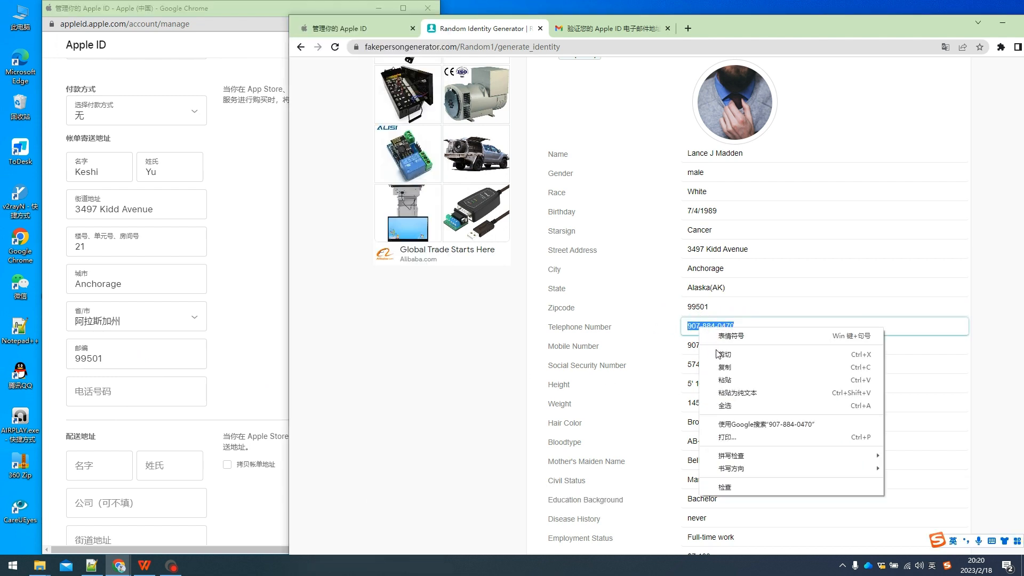
pyautogui.rightClick(697, 323)
pyautogui.click(720, 366)
pyautogui.click(107, 395)
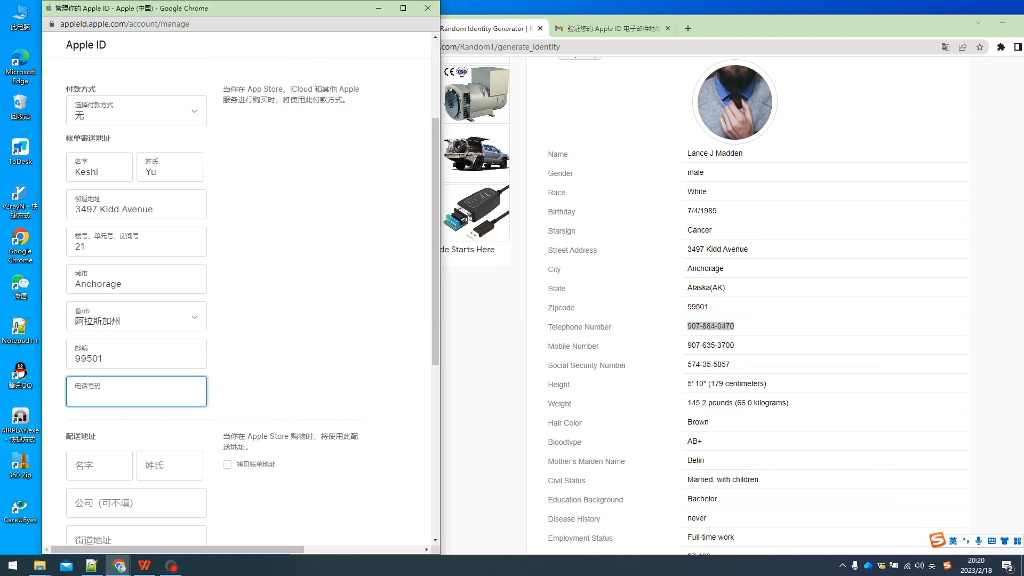
pyautogui.hotkey('ctrl', 'v')
pyautogui.scroll(-2, 270, 361)
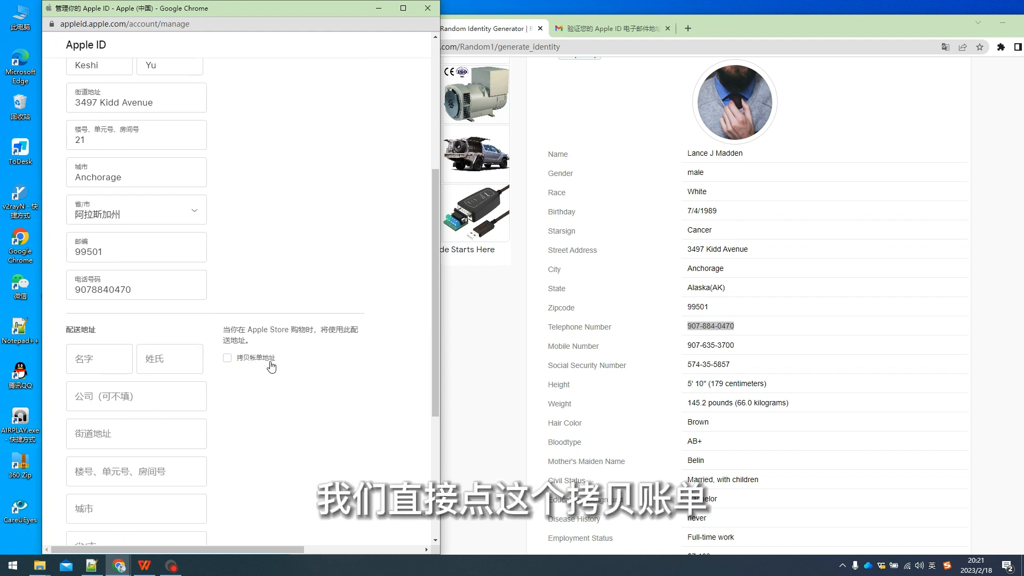
# Step: Tick 拷贝帐单地址 to reuse the billing address for shipping, then save with 更新
pyautogui.click(227, 360)
pyautogui.scroll(-5, 251, 395)
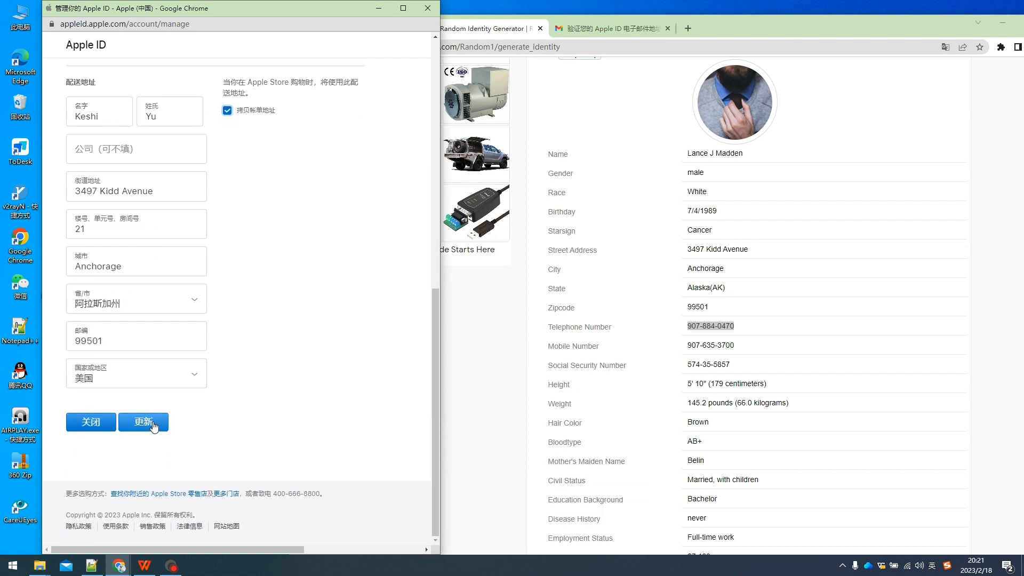
pyautogui.click(153, 422)
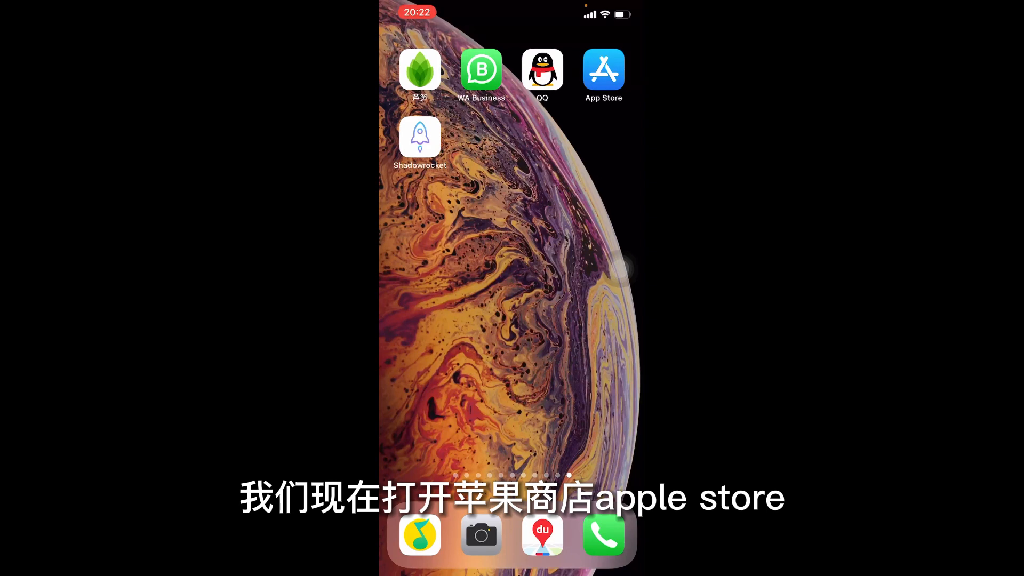
# Step: Open the App Store account sheet, scroll through its update list, and close it with 完成
pyautogui.click(604, 69)
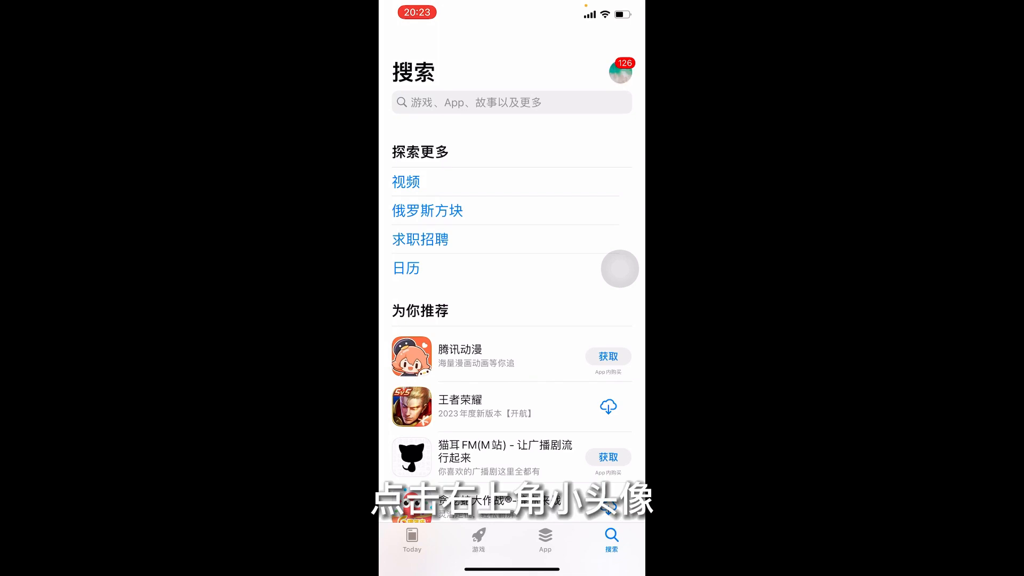
pyautogui.click(620, 72)
pyautogui.scroll(-20, 512, 320)
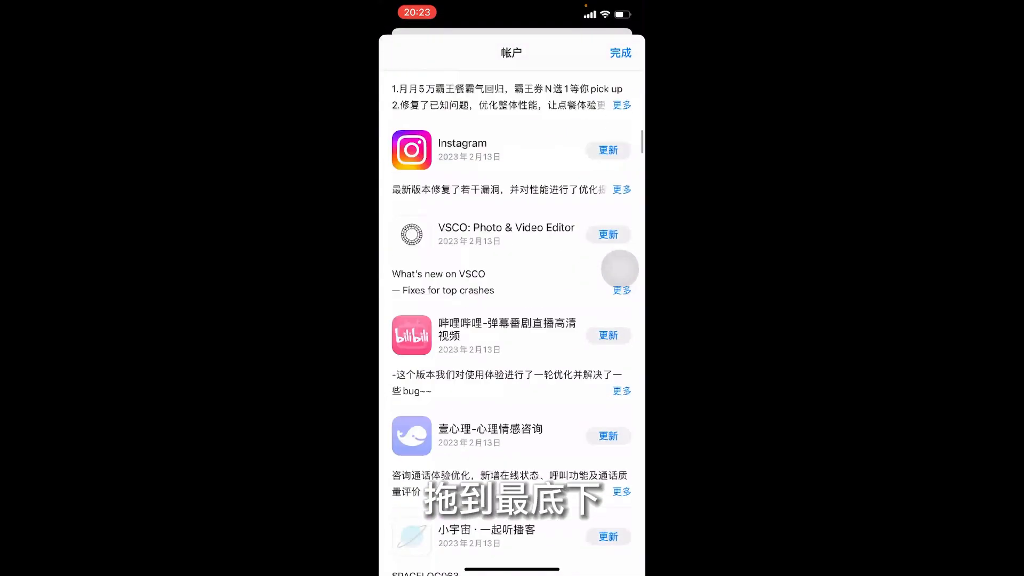
pyautogui.scroll(-15, 512, 320)
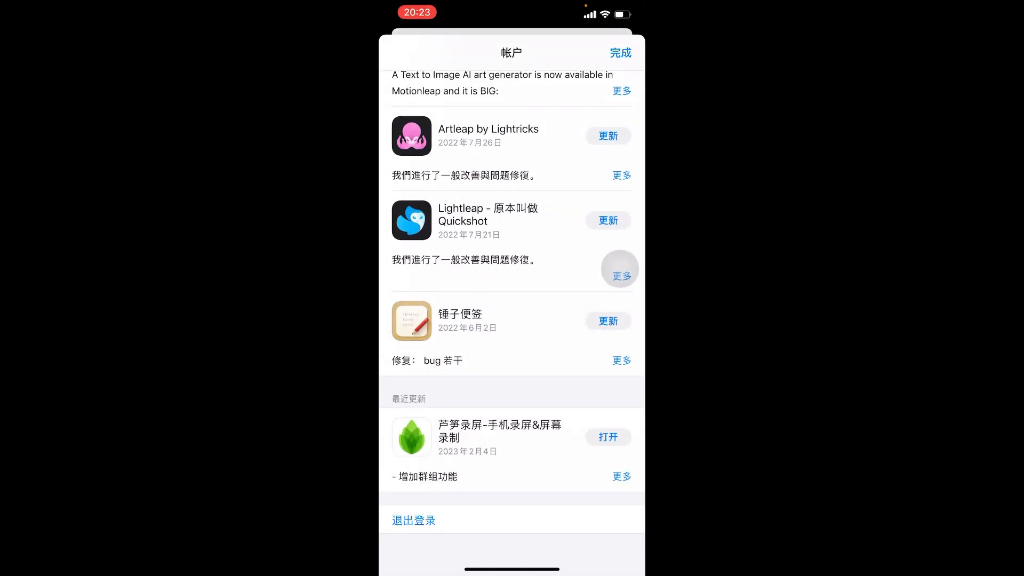
pyautogui.scroll(1, 620, 268)
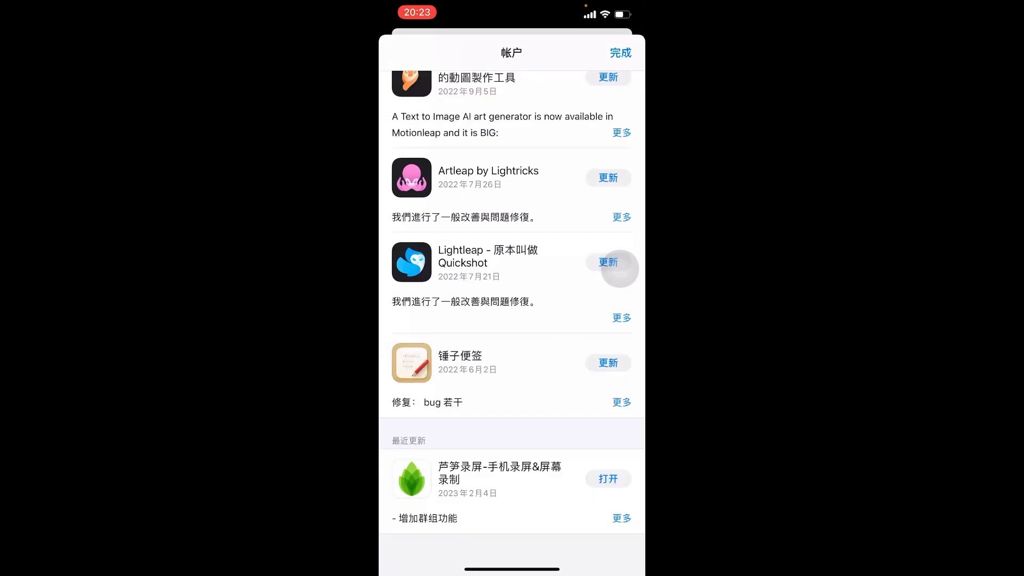
pyautogui.click(620, 53)
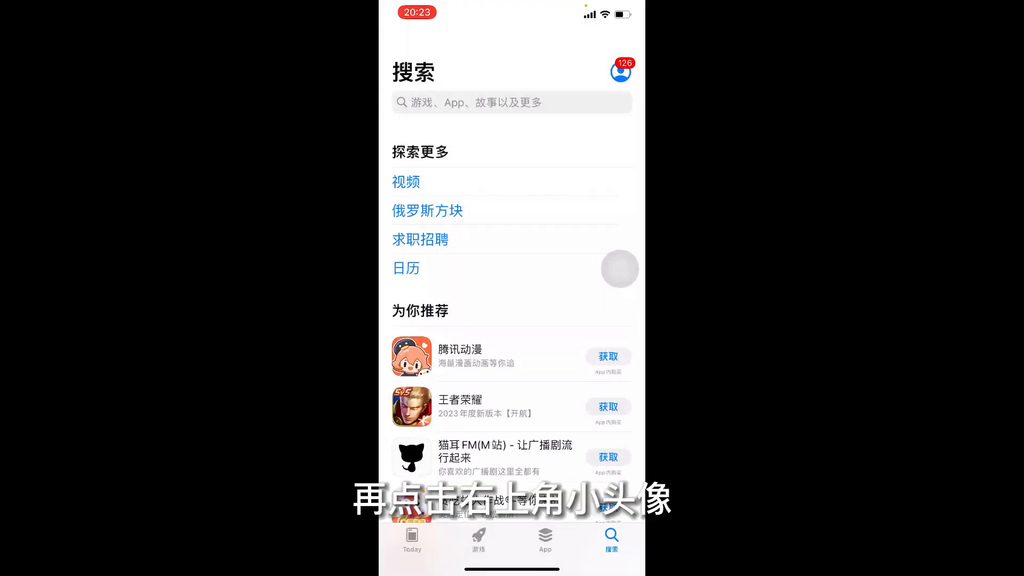
# Step: Sign in to the App Store with the new Apple ID's email address and password
pyautogui.click(620, 72)
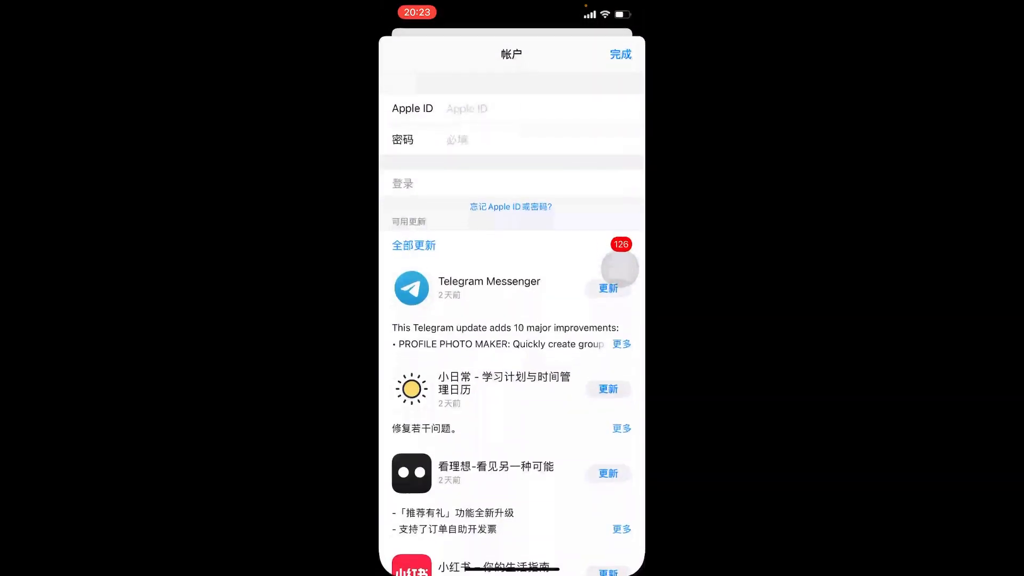
pyautogui.click(467, 107)
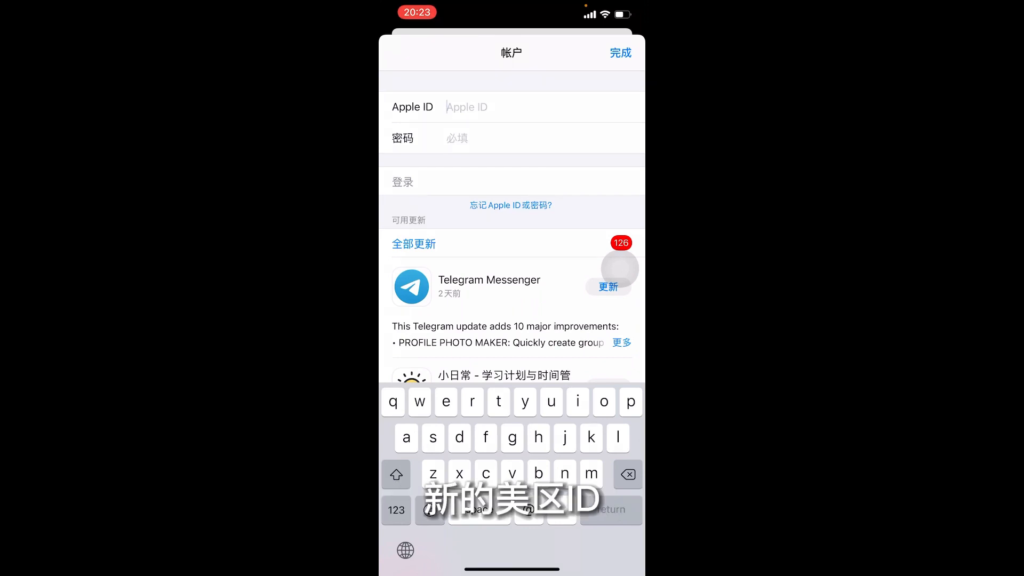
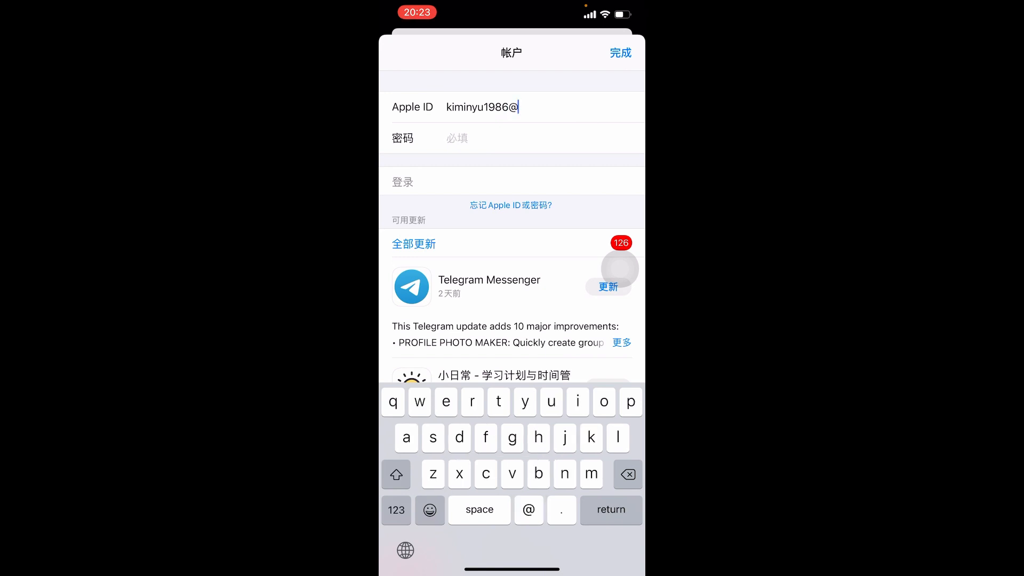
pyautogui.click(510, 139)
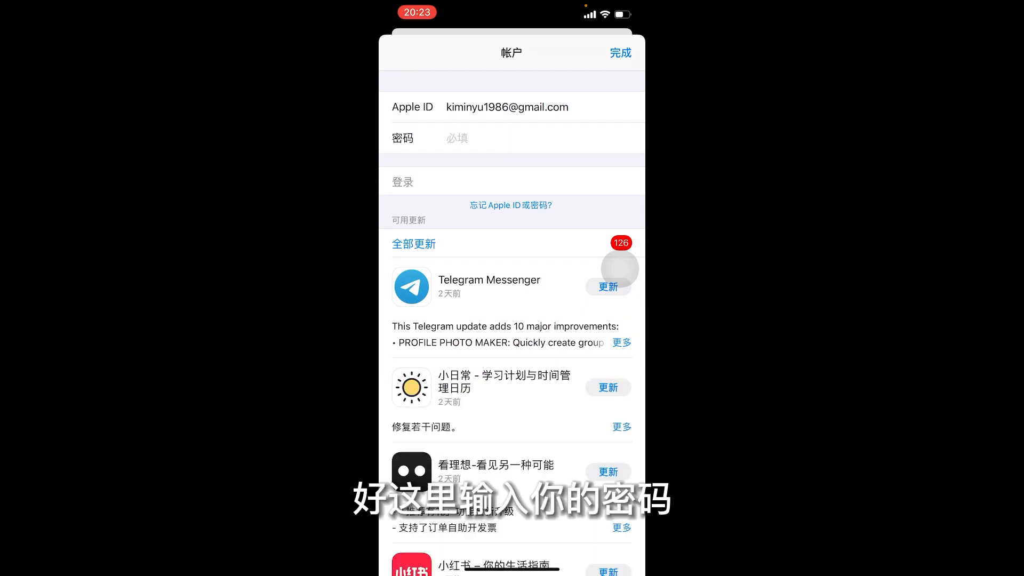
pyautogui.write('•')
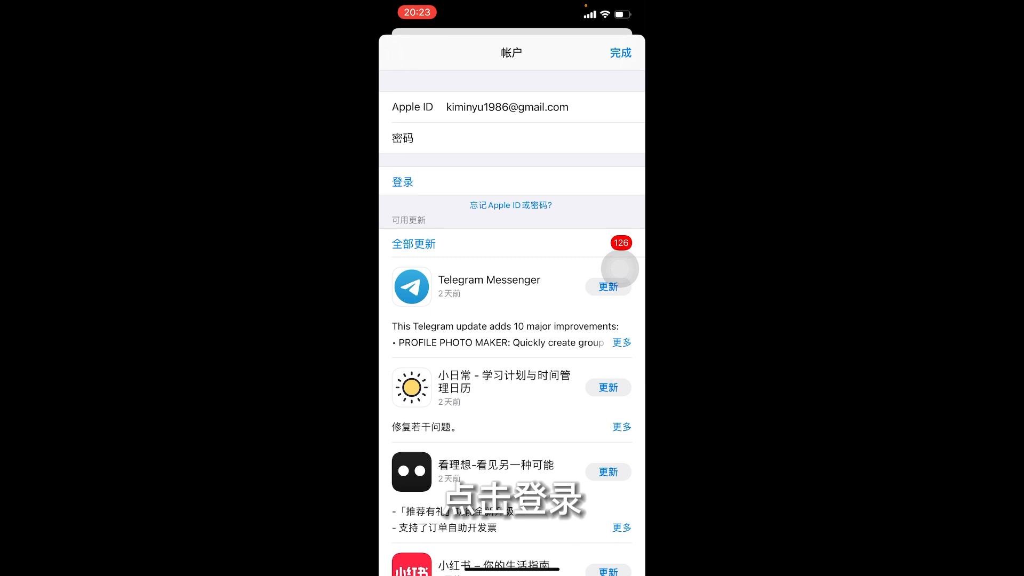
pyautogui.click(402, 182)
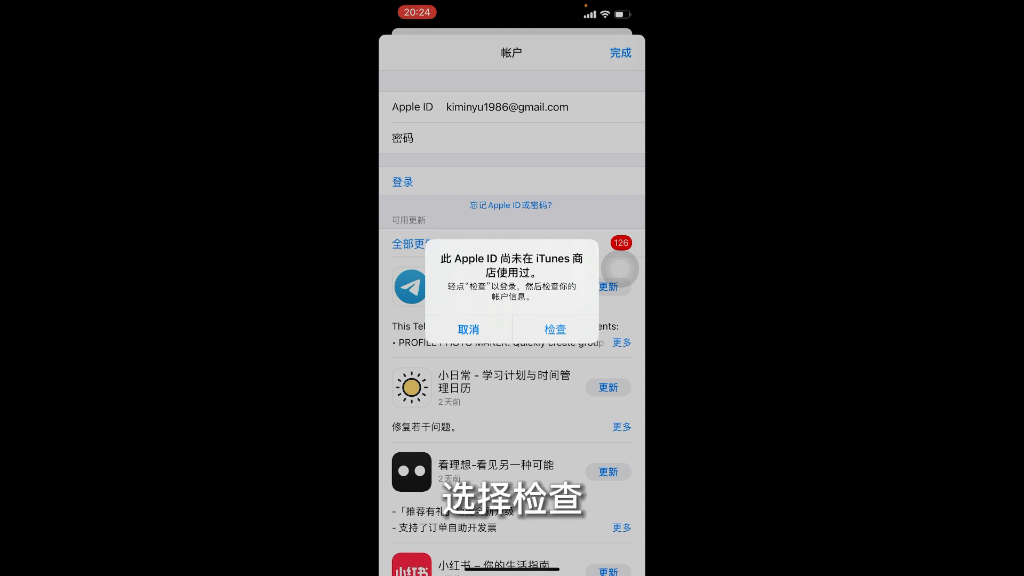
# Step: Review the account, agree to the terms, and submit the prefilled billing name and Anchorage address
pyautogui.click(555, 330)
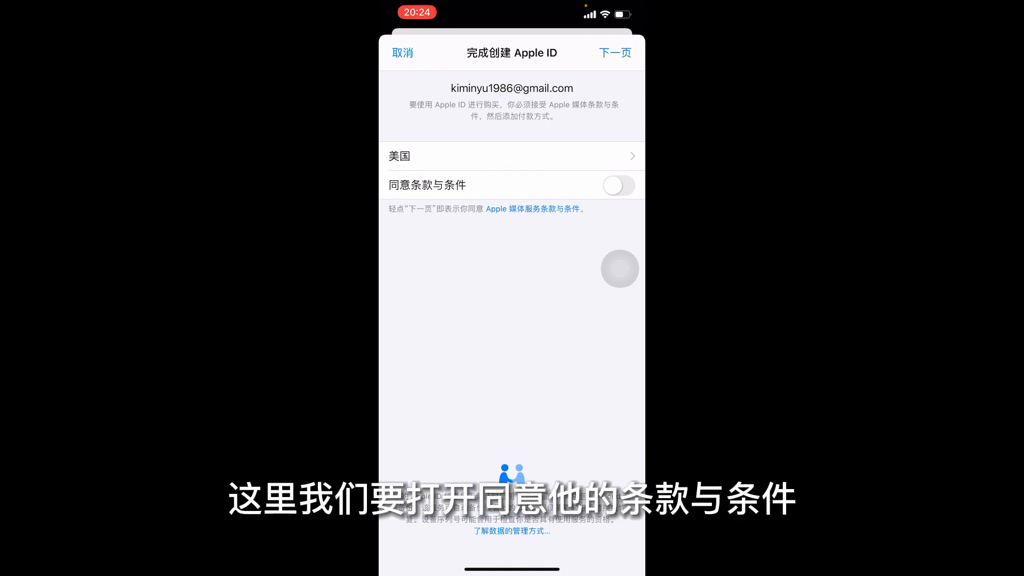
pyautogui.click(618, 186)
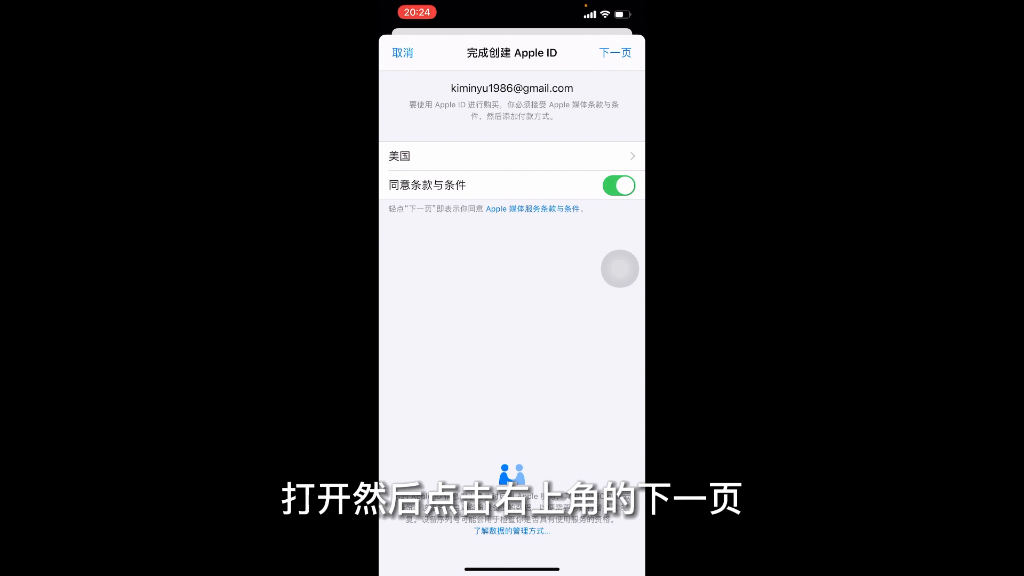
pyautogui.click(615, 52)
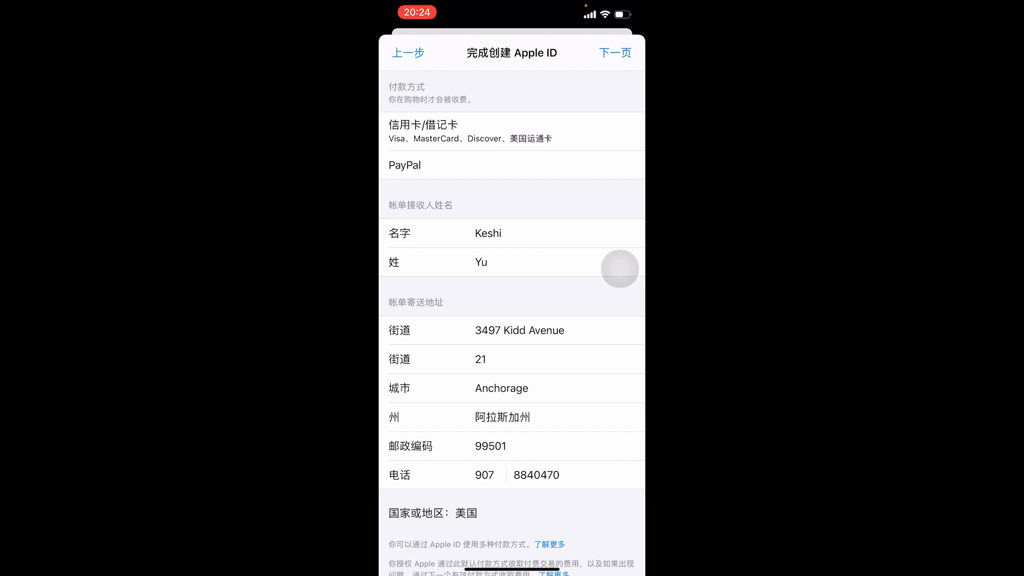
pyautogui.click(615, 53)
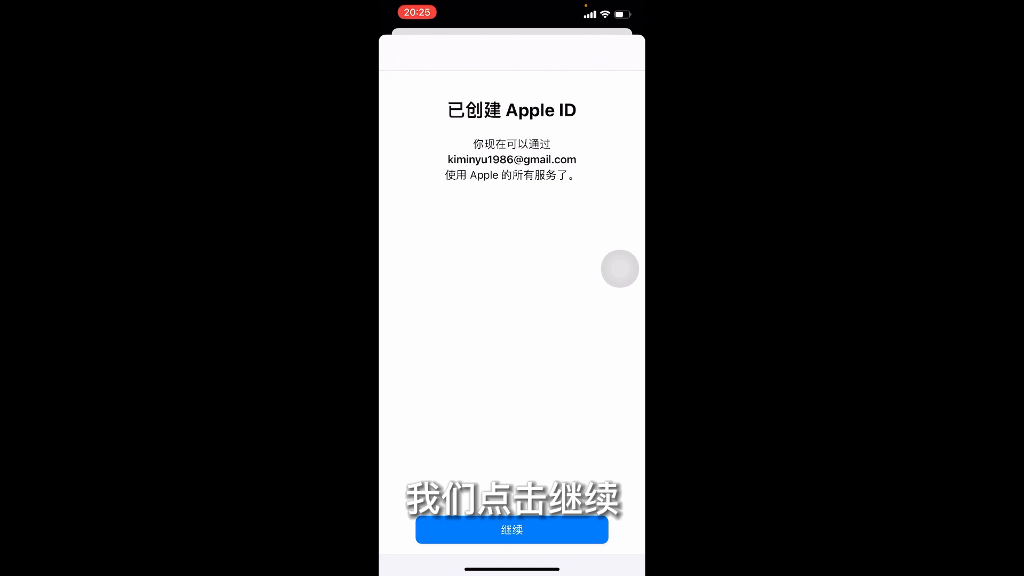
# Step: Dismiss the account-created and welcome screens and go to the 搜索 tab
pyautogui.click(512, 530)
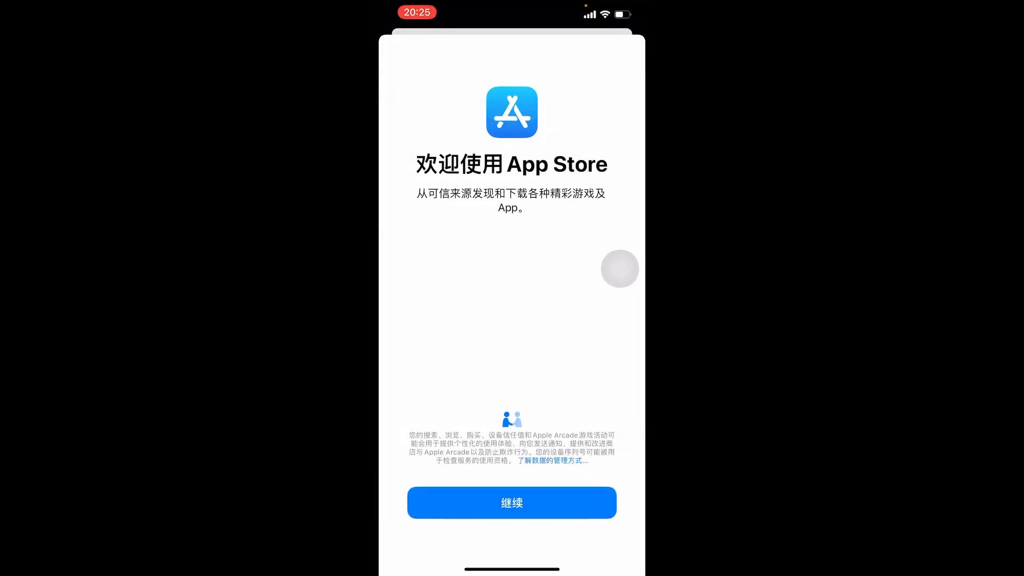
pyautogui.click(512, 502)
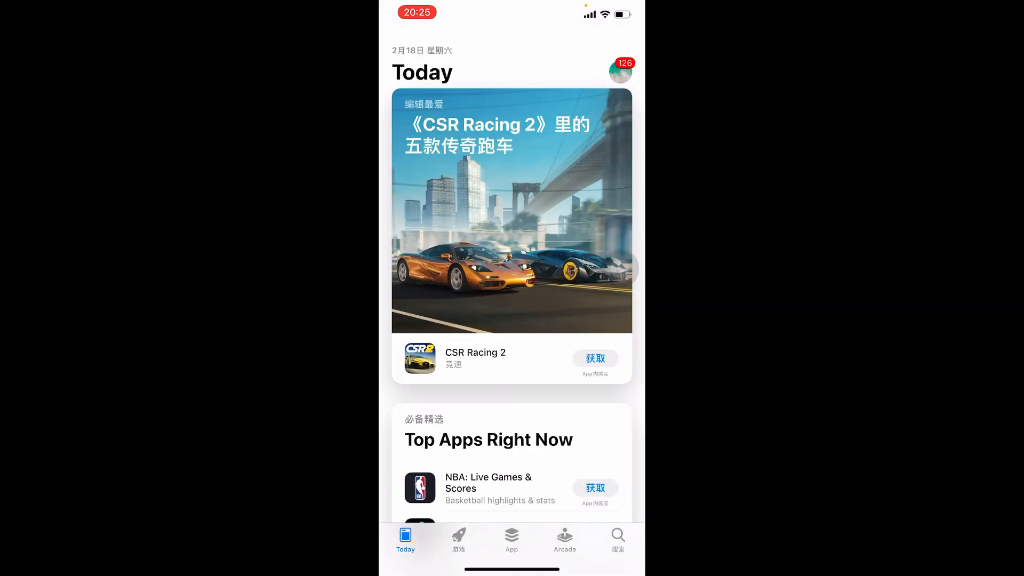
pyautogui.click(617, 538)
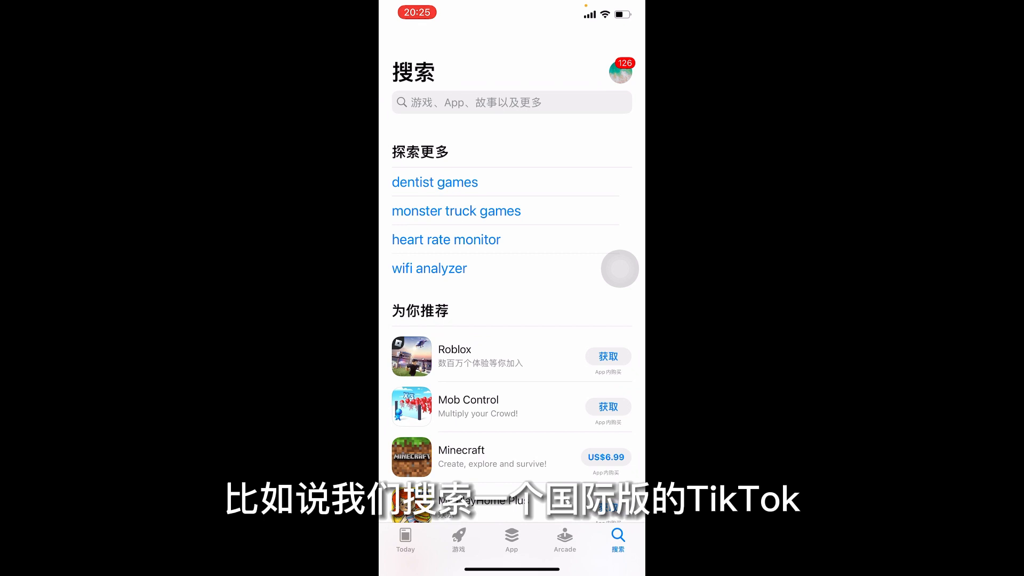
# Step: Search the App Store for 'Tiktok' using the English keyboard and browse the results
pyautogui.click(512, 103)
pyautogui.click(571, 511)
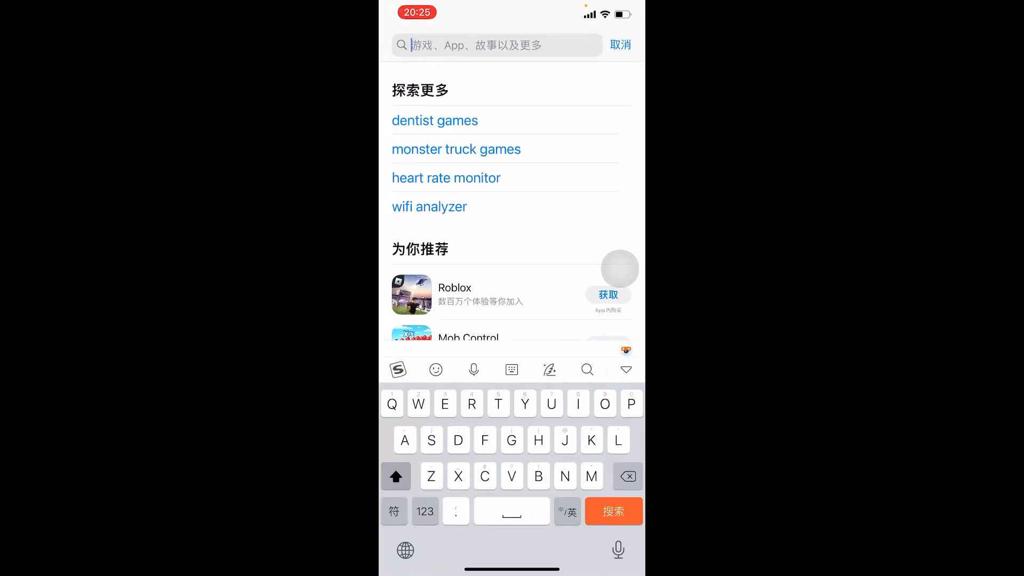
pyautogui.write('Tiktok')
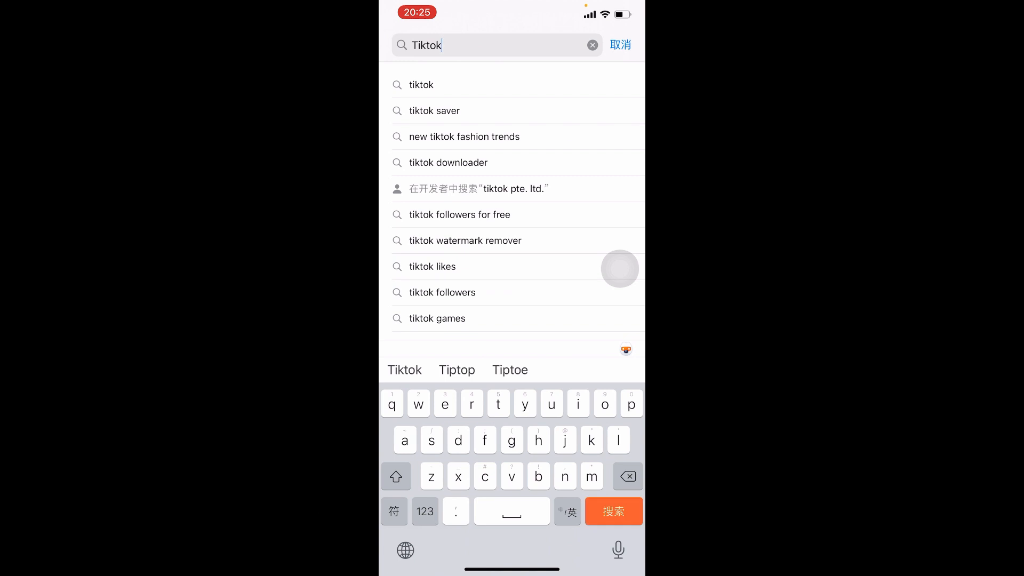
pyautogui.press('Return')
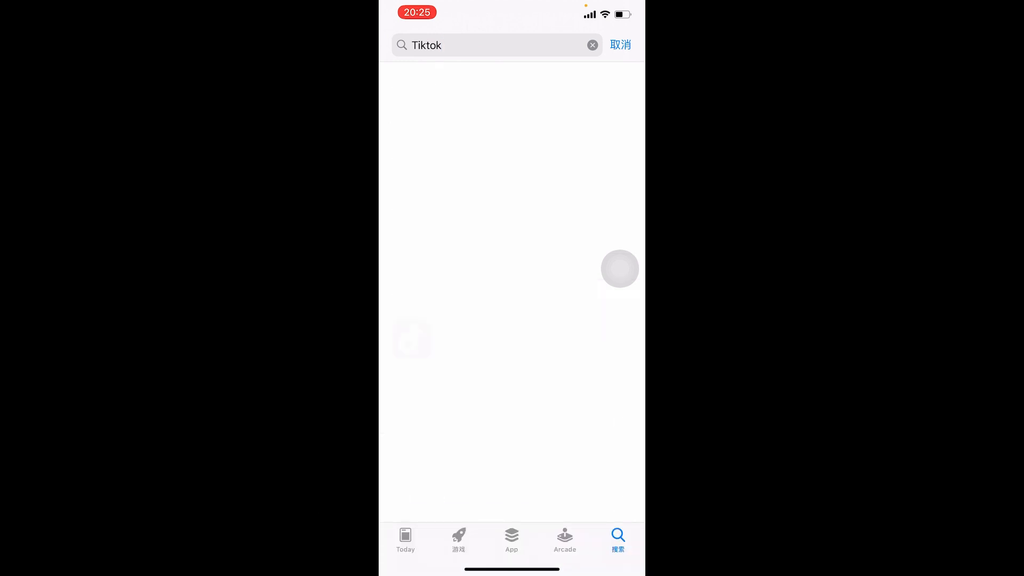
pyautogui.scroll(-3, 512, 299)
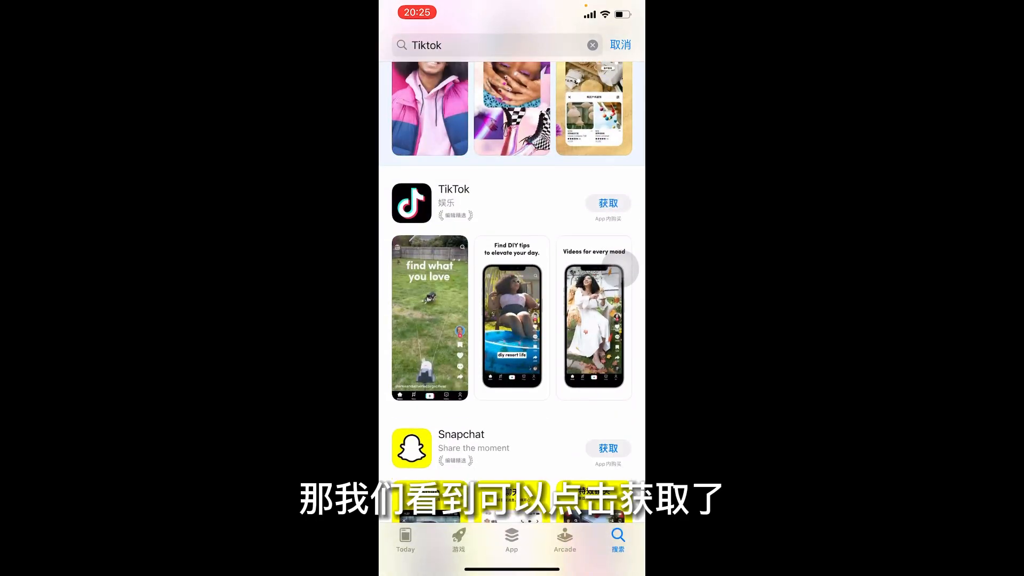
pyautogui.scroll(-2, 620, 269)
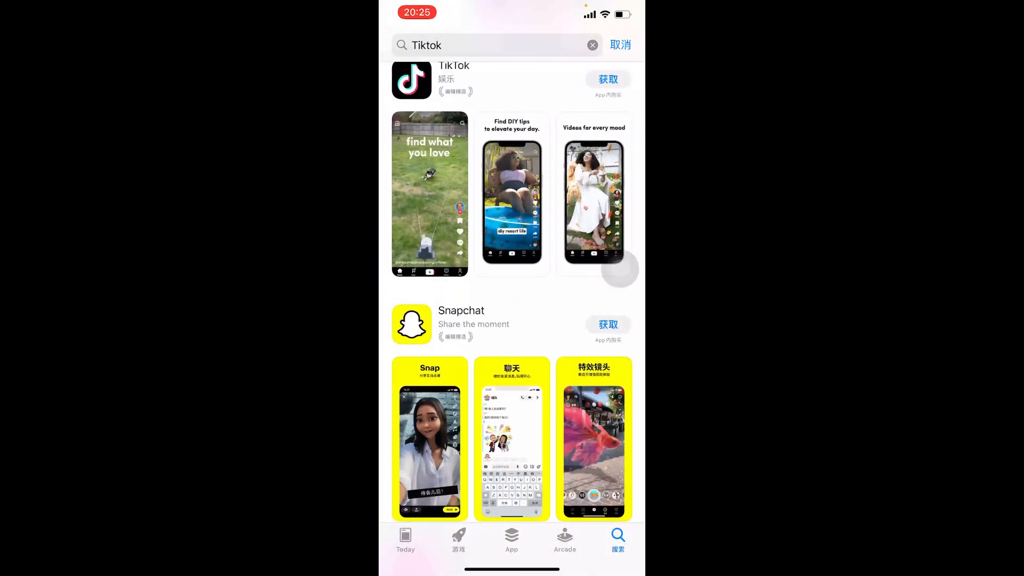
pyautogui.scroll(-4, 620, 270)
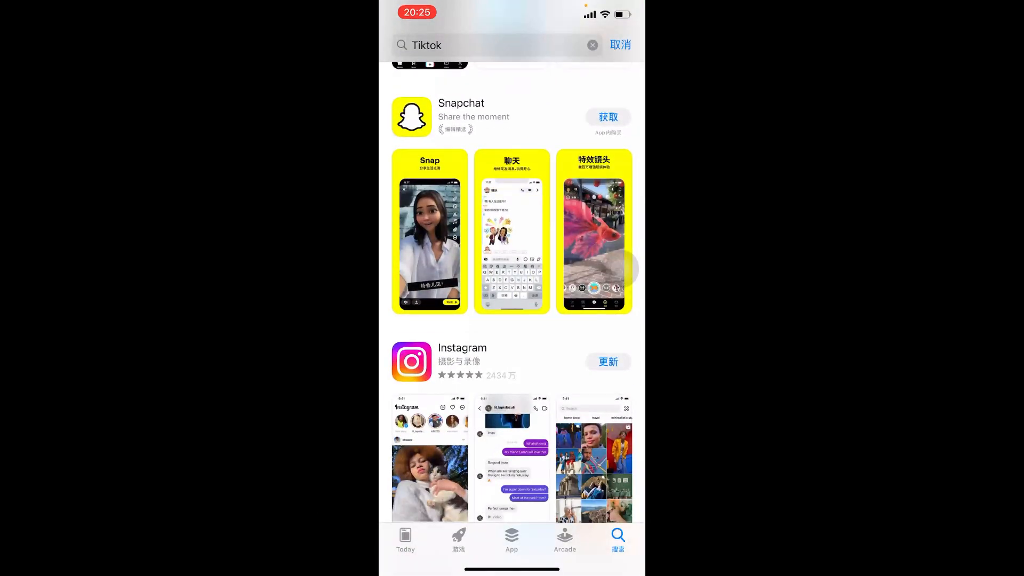
pyautogui.scroll(-2, 620, 270)
pyautogui.scroll(8, 621, 269)
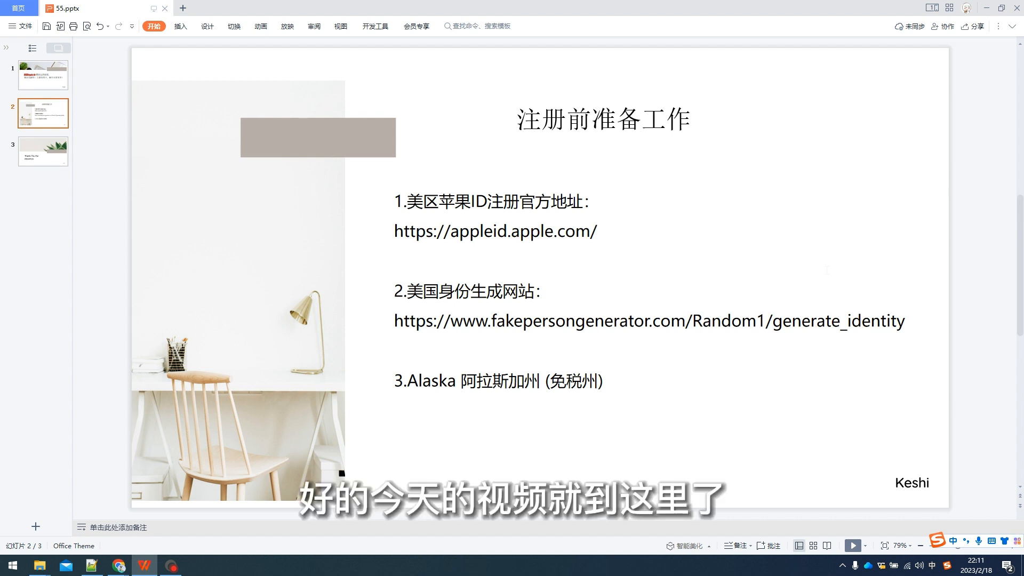
# Step: Scroll down to the 'Thank You For Attention' closing slide 3
pyautogui.scroll(-1, 827, 270)
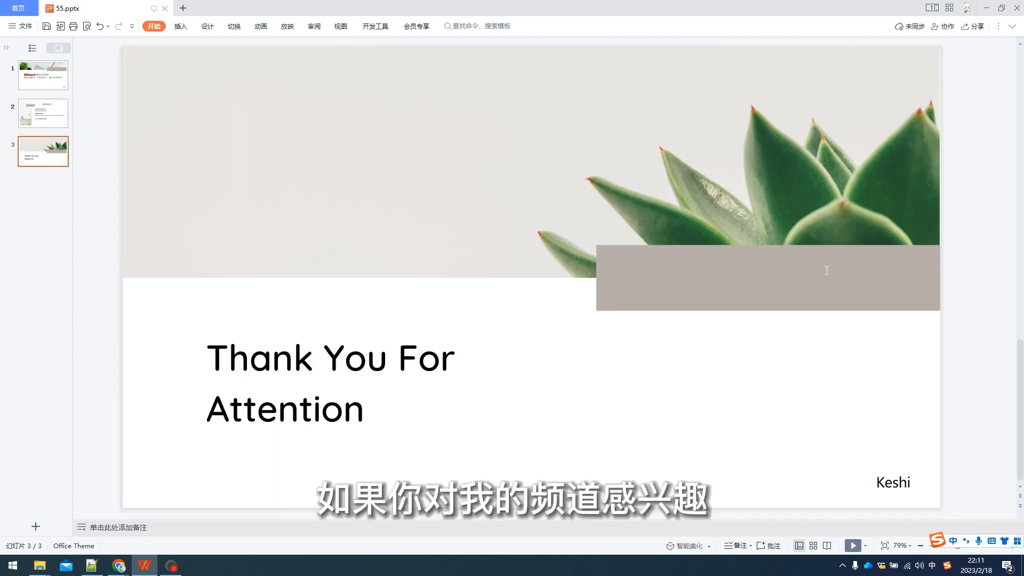